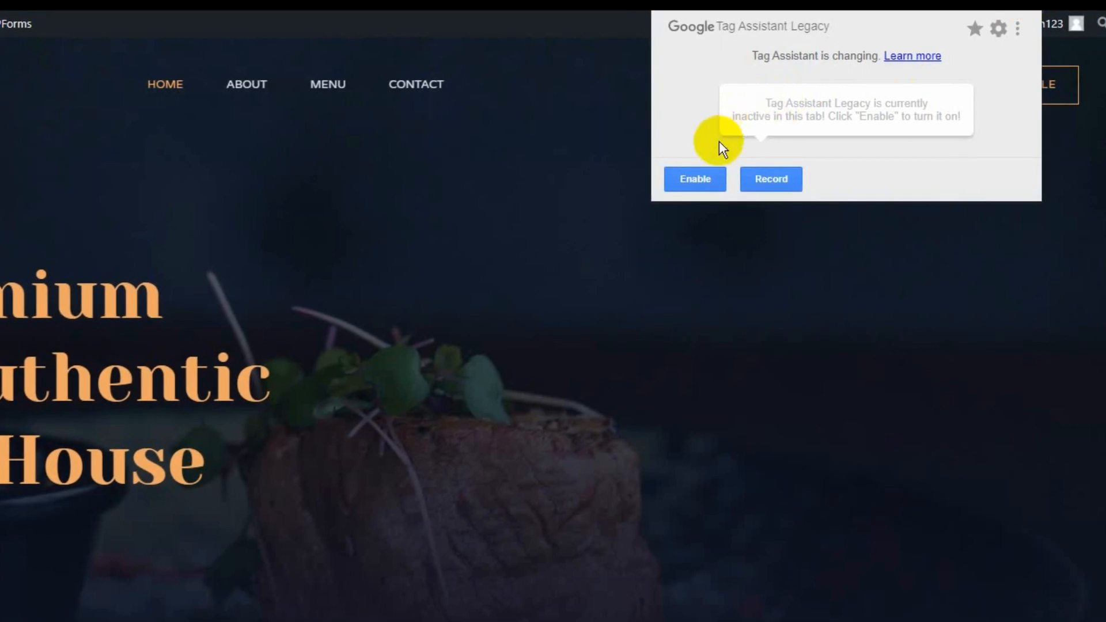
# Enable Tag Assistant Legacy on the steak house website and reload the page
pyautogui.click(700, 181)
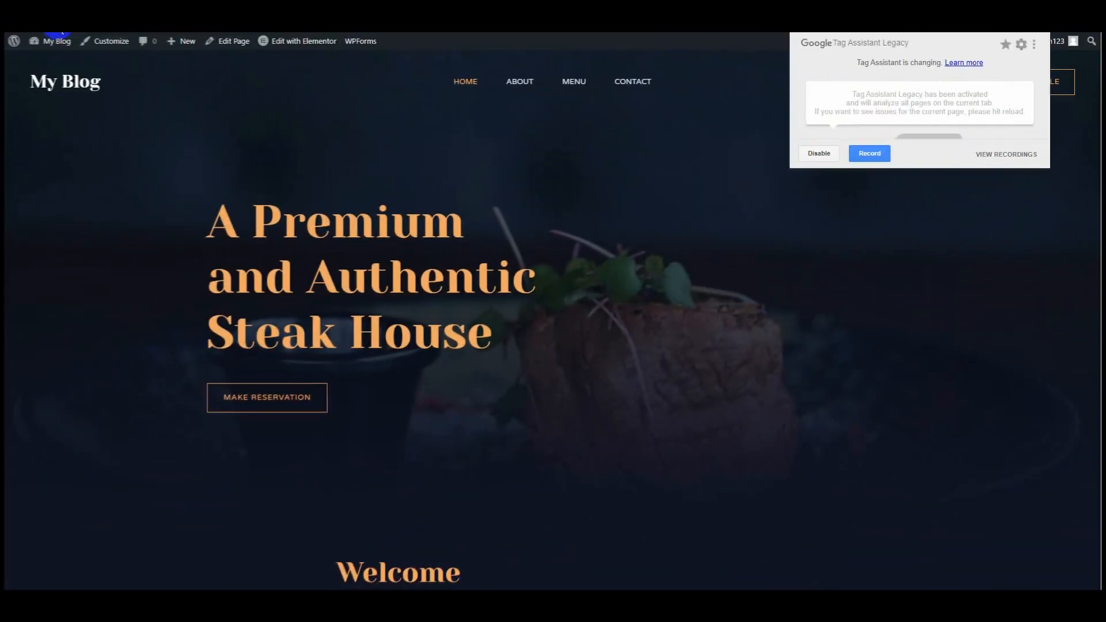
pyautogui.click(62, 35)
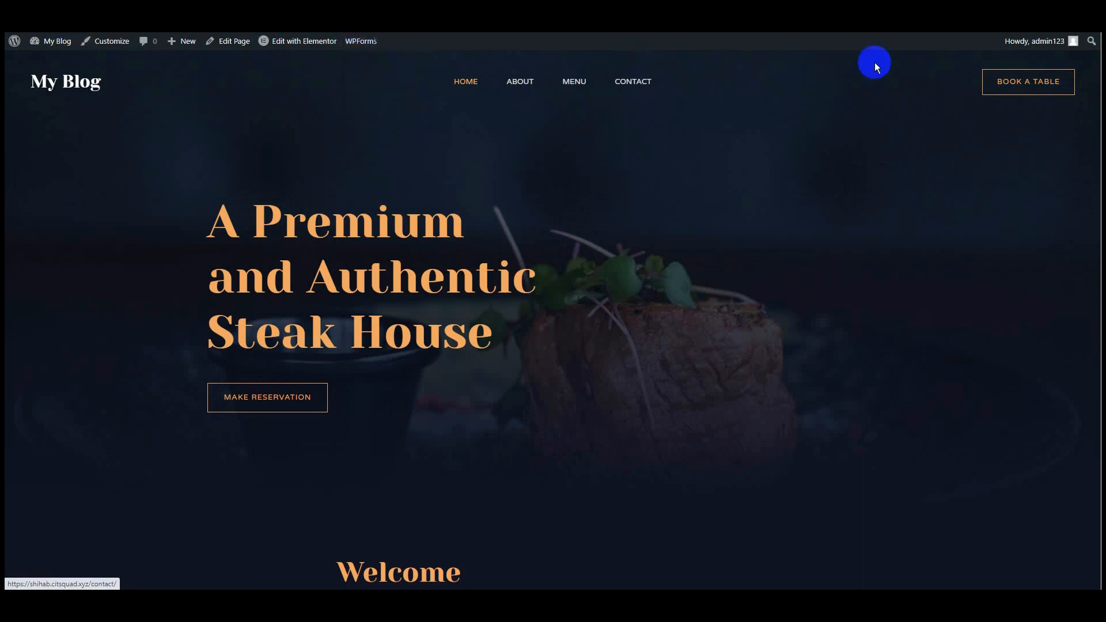
pyautogui.click(1045, 25)
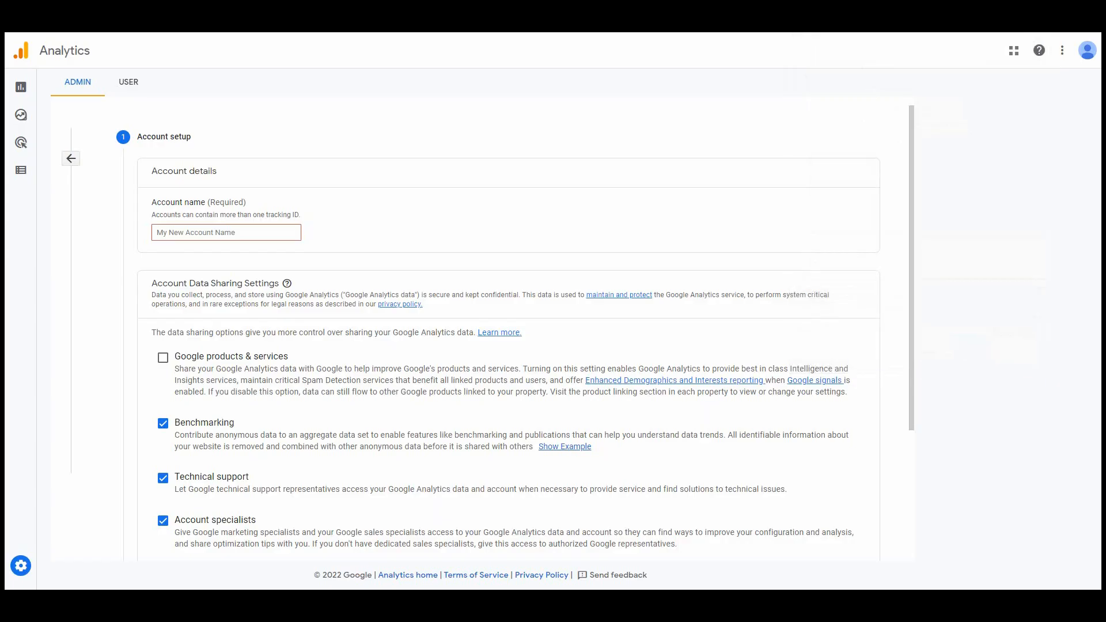
# Enter the account name for the new Analytics account and continue to the property setup
pyautogui.click(193, 235)
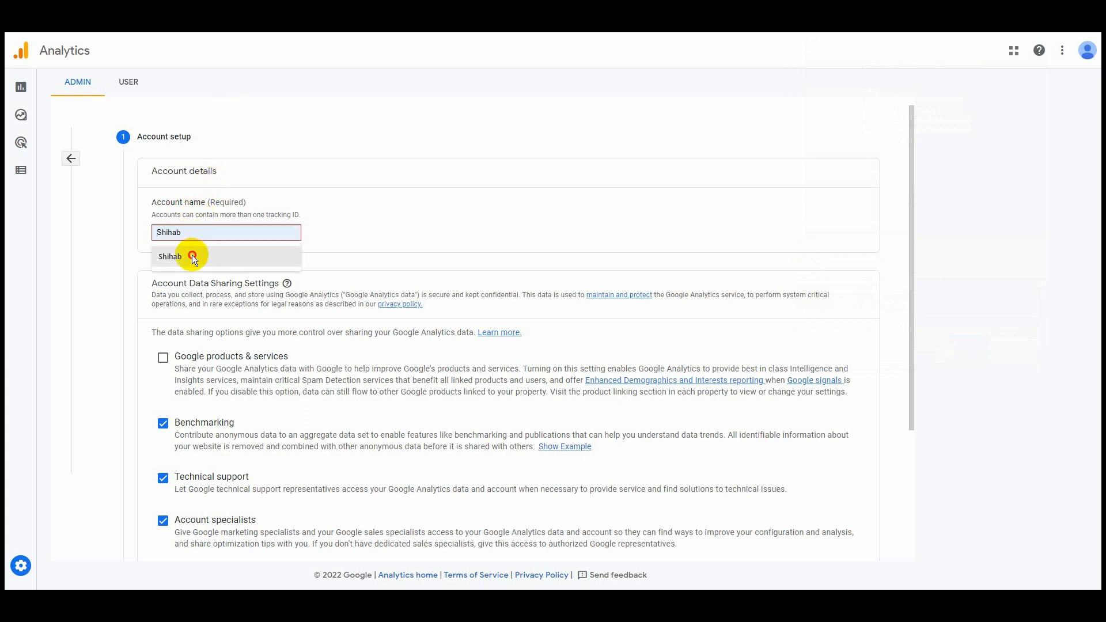
pyautogui.click(192, 255)
pyautogui.scroll(-3, 195, 258)
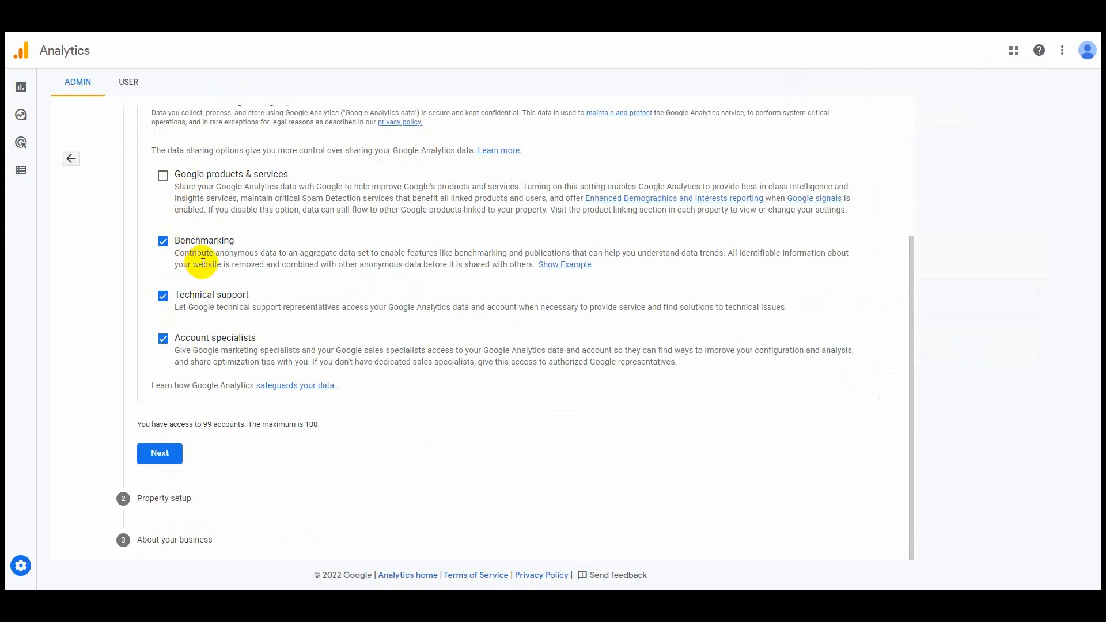
pyautogui.click(156, 453)
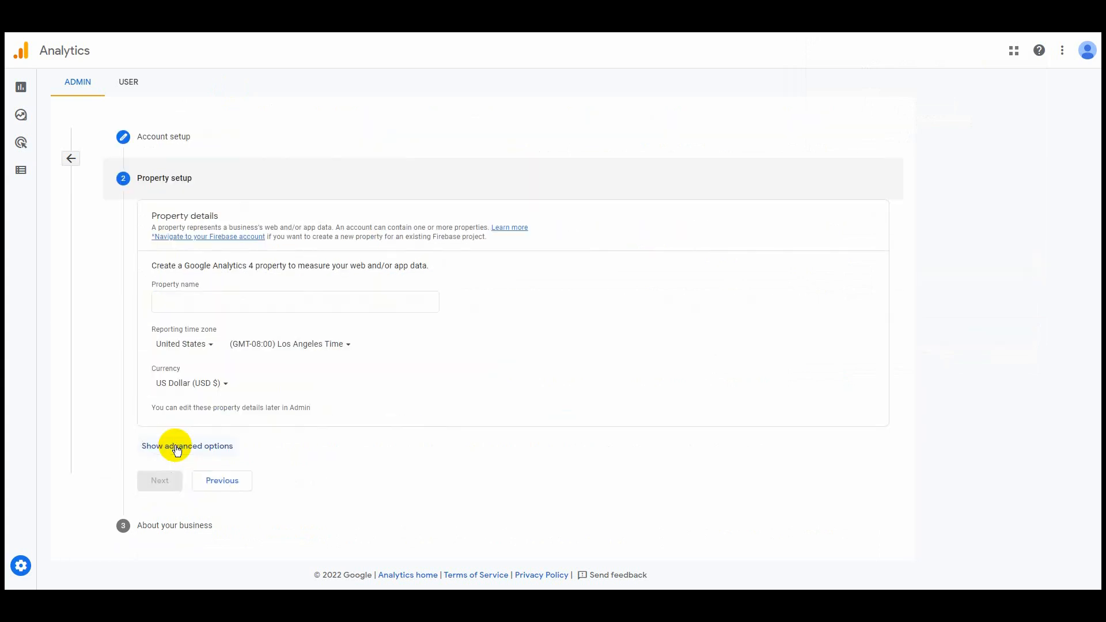
# Name the property after the website's citsquad.xyz subdomain, set its reporting time zone to Bangladesh, and continue to the business details
pyautogui.click(195, 308)
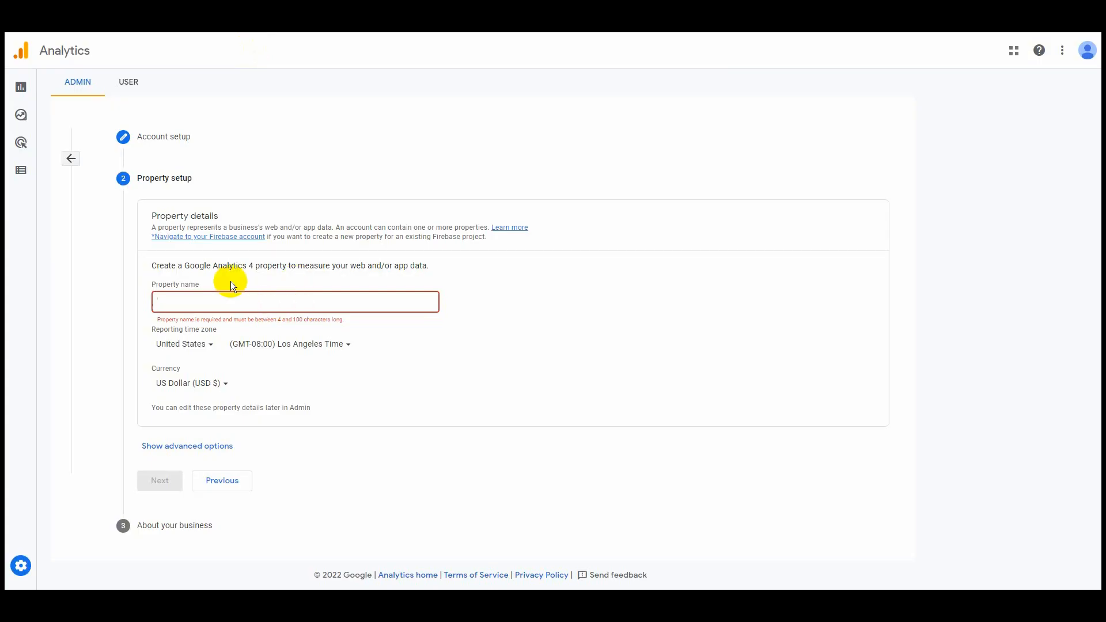
pyautogui.write('shihab.citsquad.xyz')
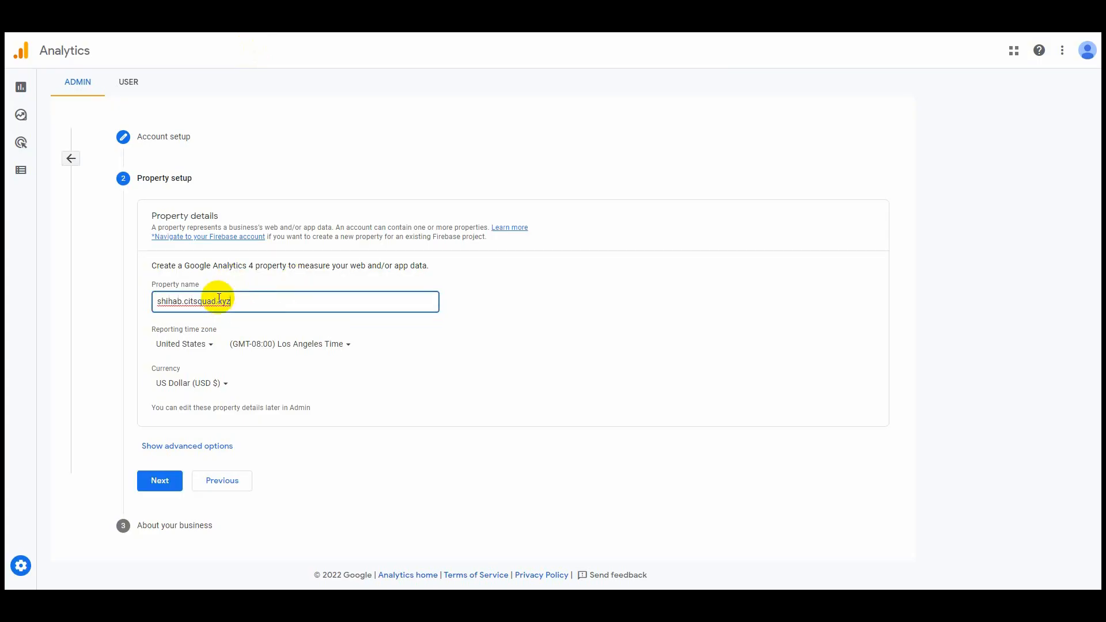
pyautogui.click(206, 345)
pyautogui.scroll(-3, 236, 261)
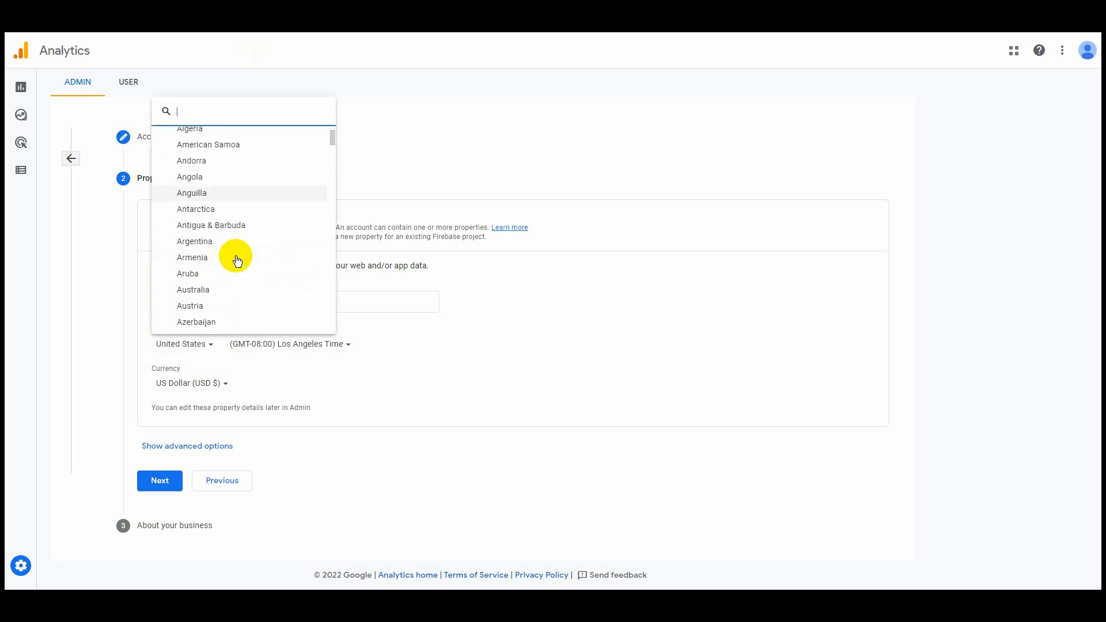
pyautogui.click(227, 263)
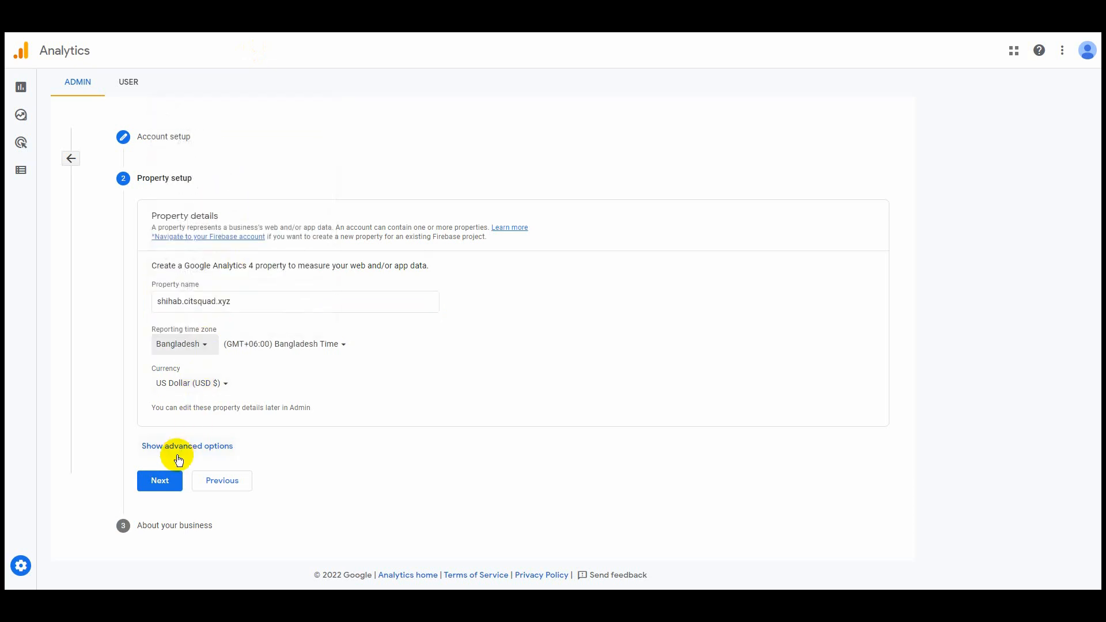
pyautogui.click(173, 480)
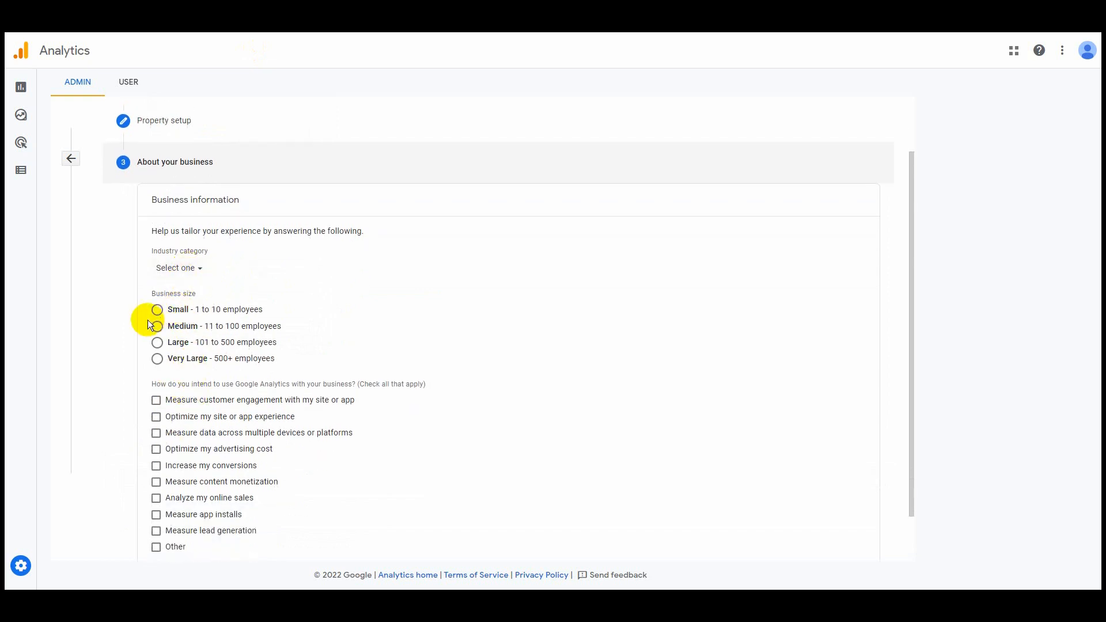
# Set the business size to Small (1 to 10 employees) and the industry category to Other
pyautogui.click(157, 311)
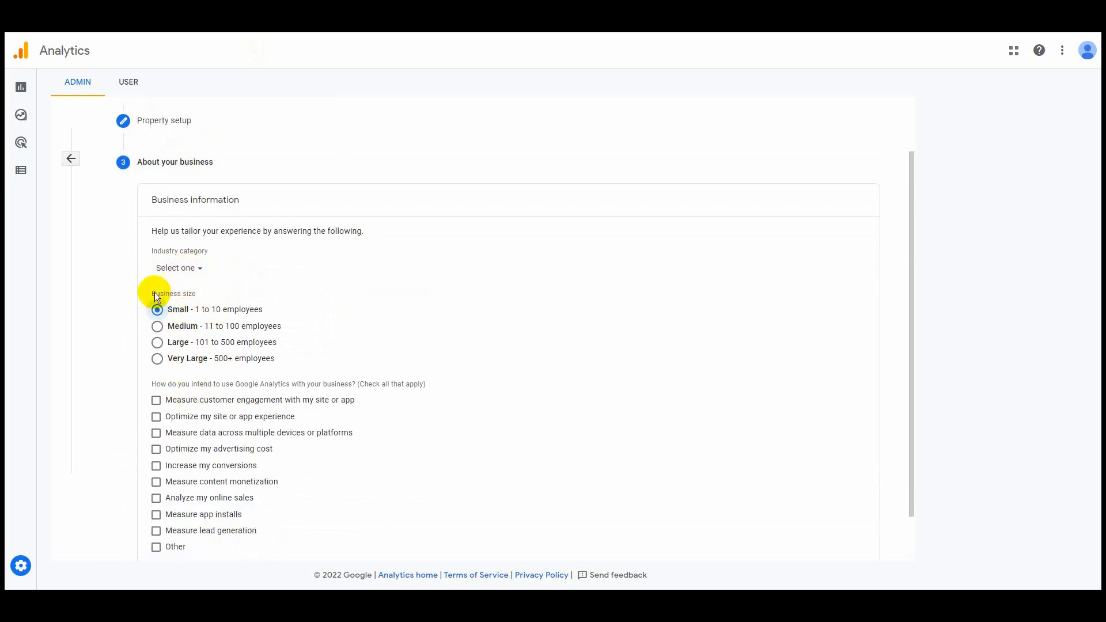
pyautogui.click(201, 268)
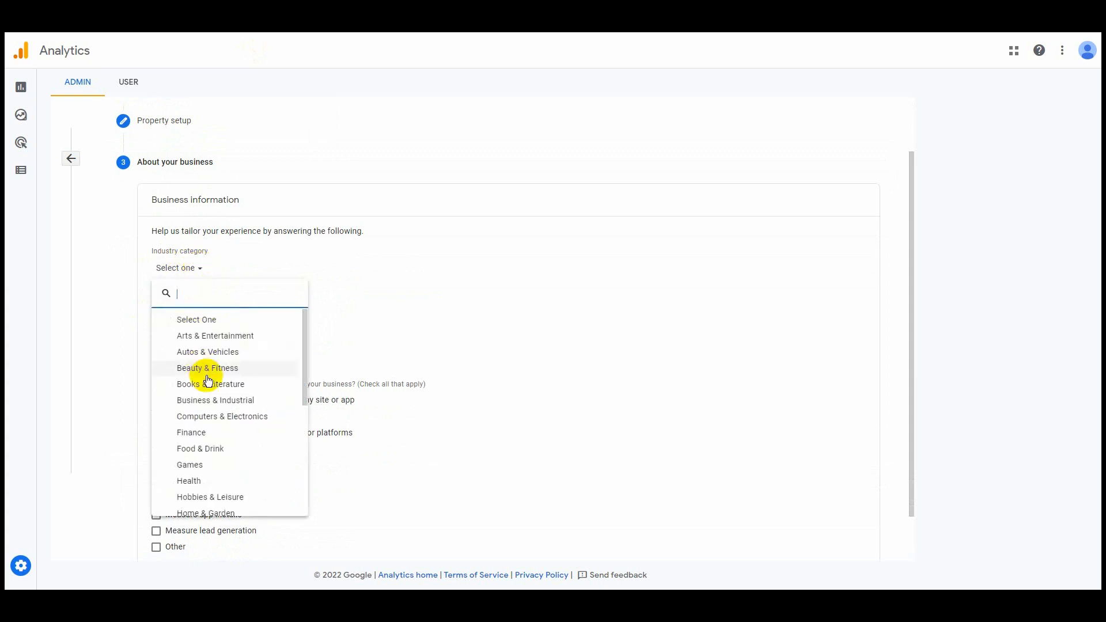
pyautogui.scroll(-4, 213, 484)
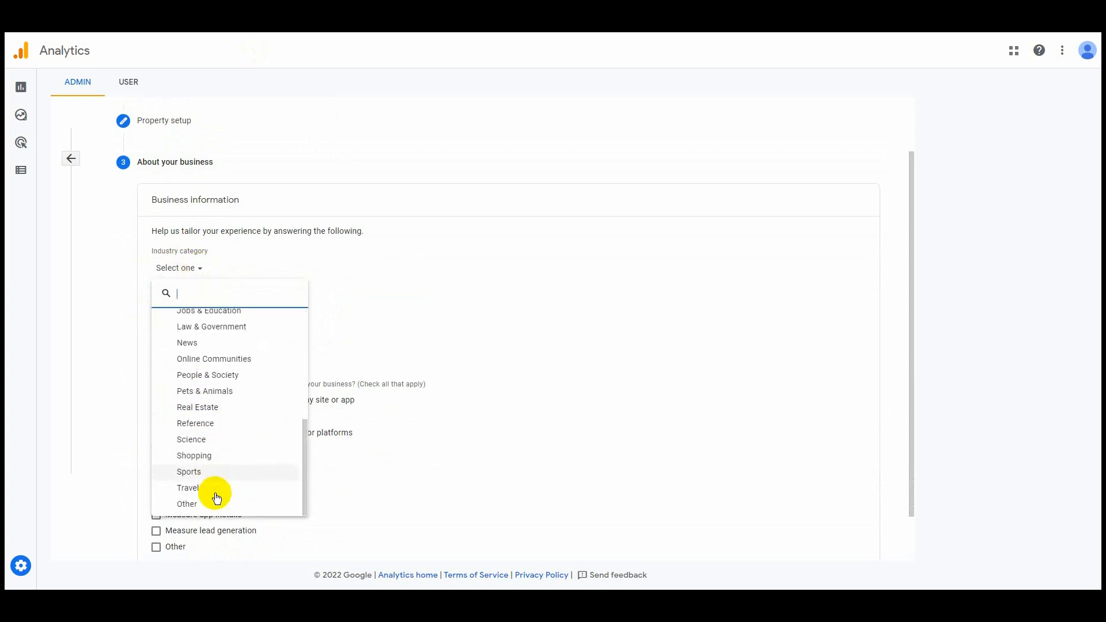
pyautogui.click(214, 505)
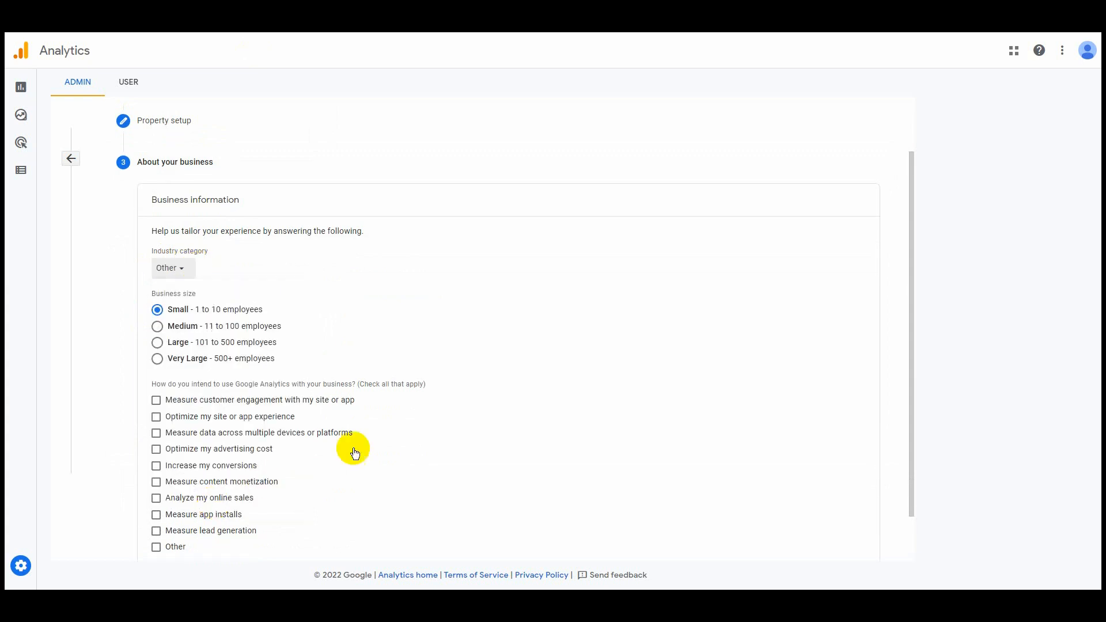
# Select every intended use of Google Analytics except Other, from measuring customer engagement to measuring lead generation
pyautogui.scroll(-1, 323, 445)
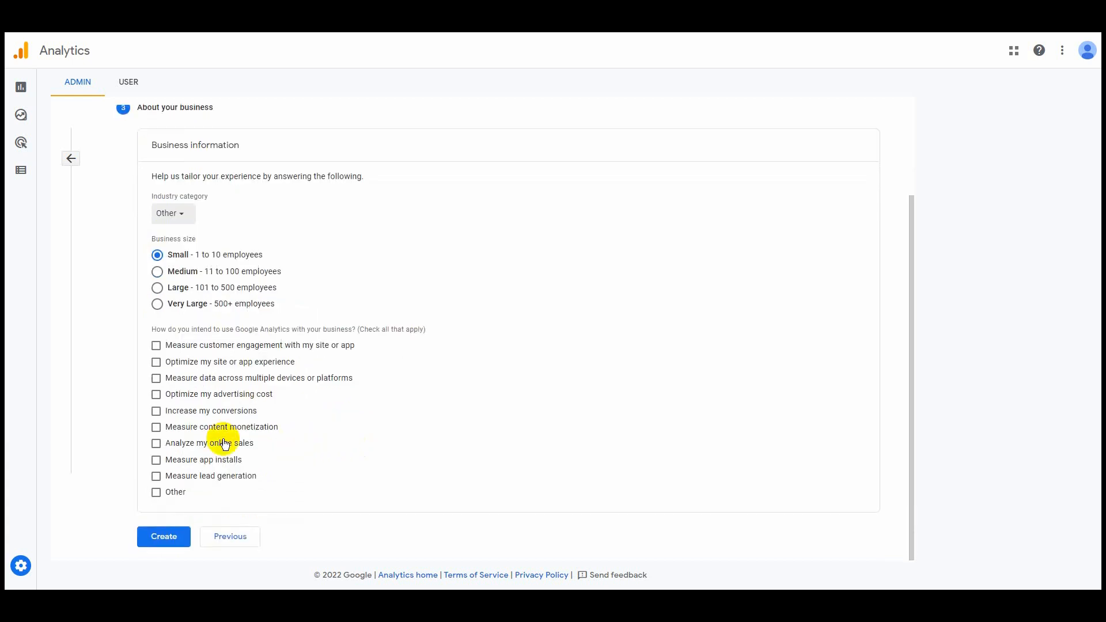
pyautogui.click(156, 476)
pyautogui.click(156, 460)
pyautogui.click(156, 427)
pyautogui.click(156, 411)
pyautogui.click(156, 394)
pyautogui.click(157, 378)
pyautogui.click(156, 361)
pyautogui.click(157, 345)
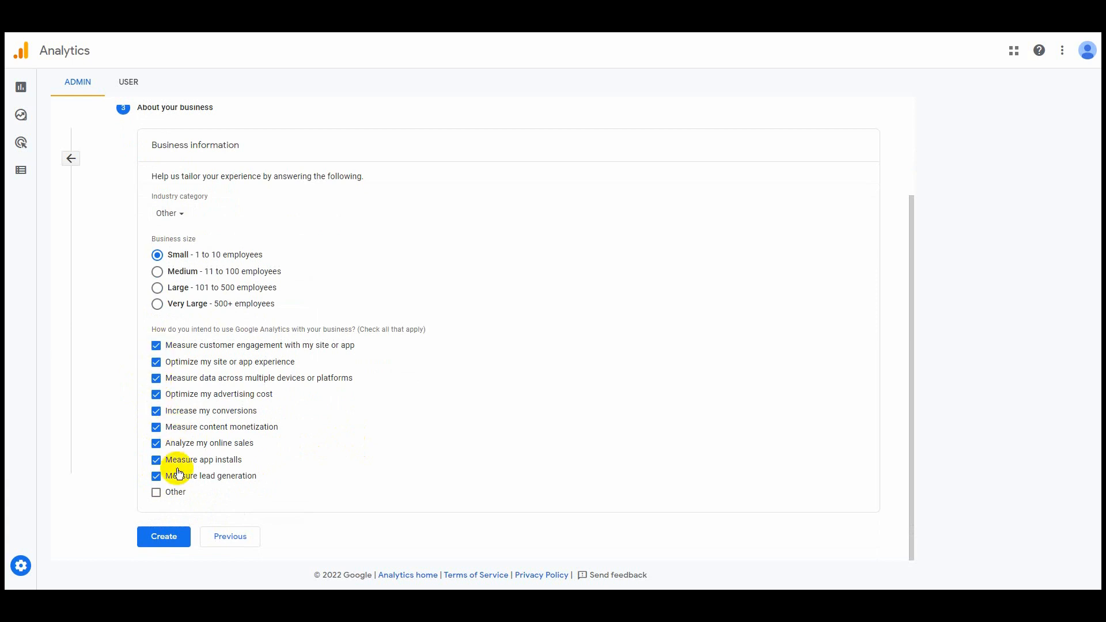
# Create the Analytics account, accepting the Terms of Service Agreement and the Data Processing Terms
pyautogui.click(167, 536)
pyautogui.click(402, 394)
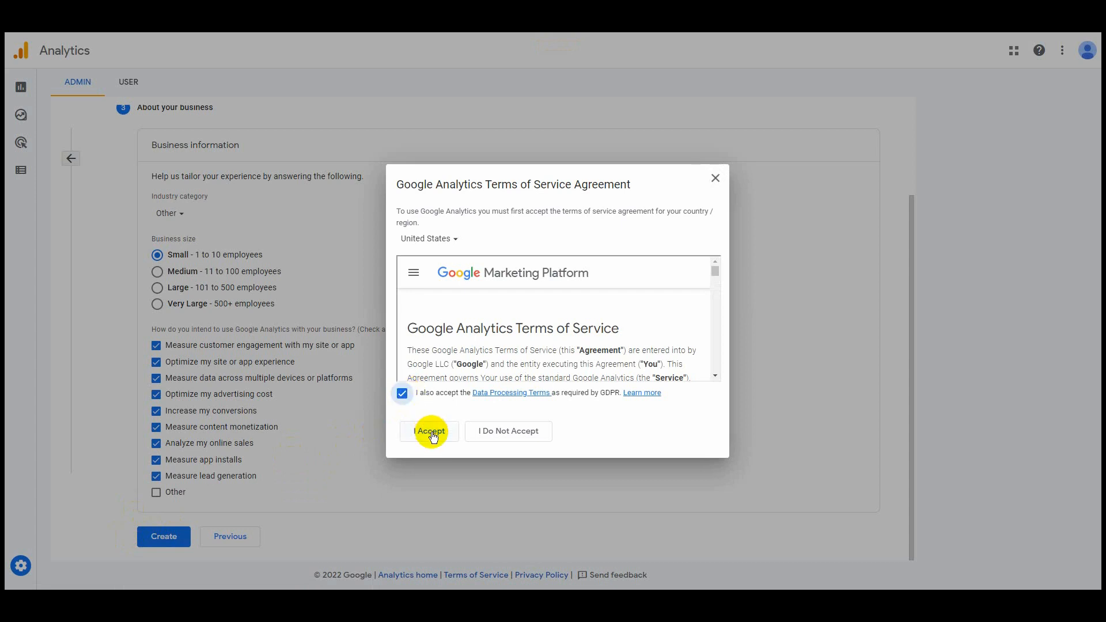
pyautogui.click(430, 431)
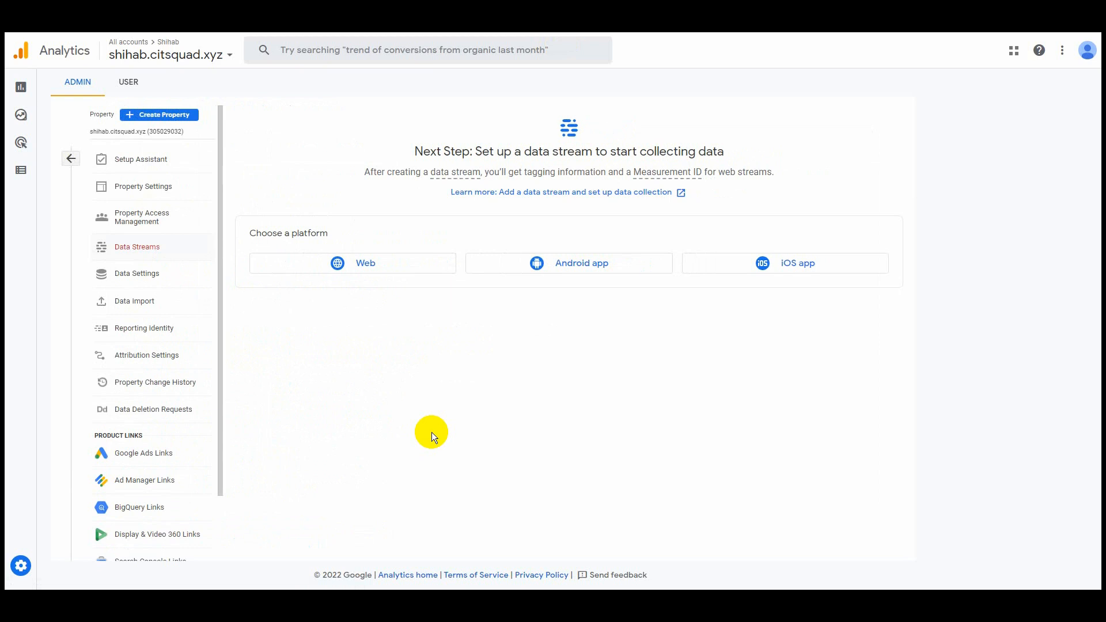
# Start a Web data stream and enter the website's citsquad.xyz subdomain as its URL
pyautogui.click(346, 260)
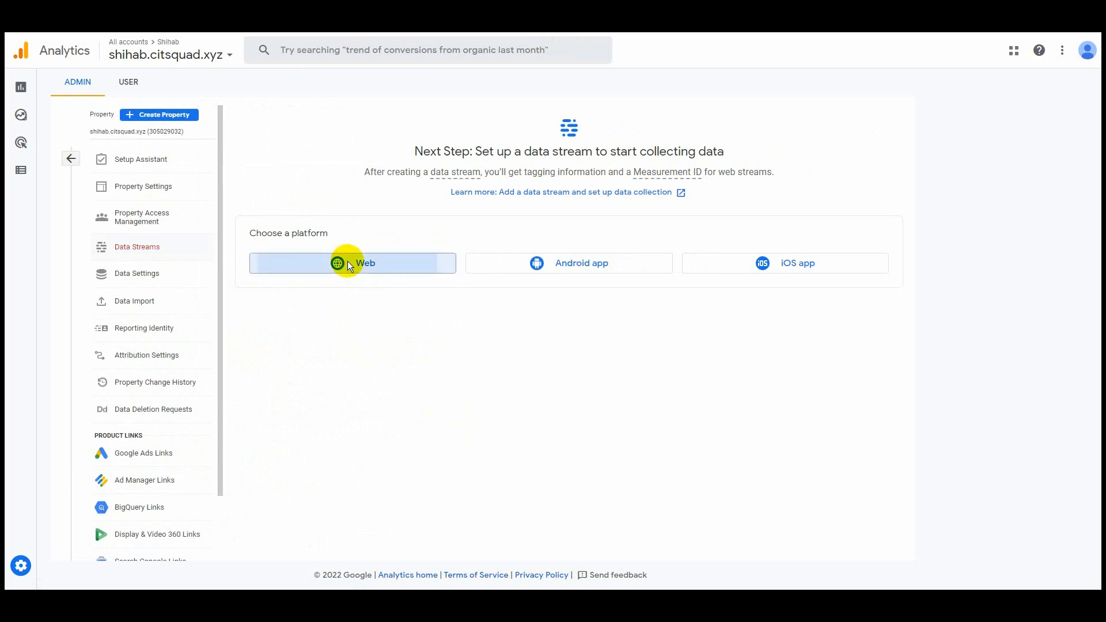
pyautogui.click(433, 153)
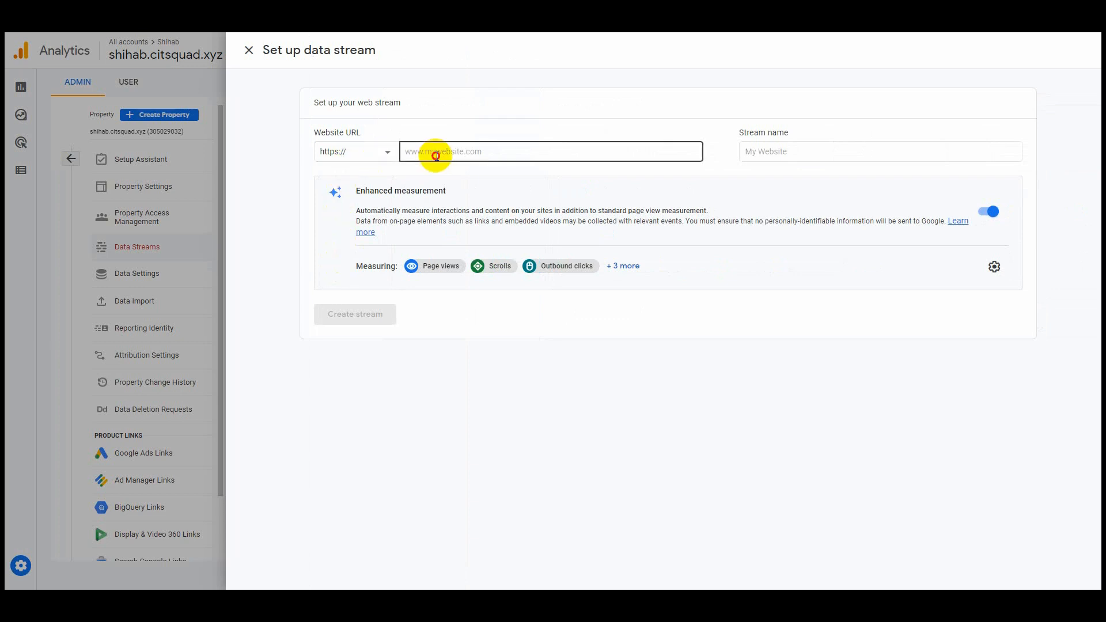
pyautogui.write('shihab.citsquad.xyz')
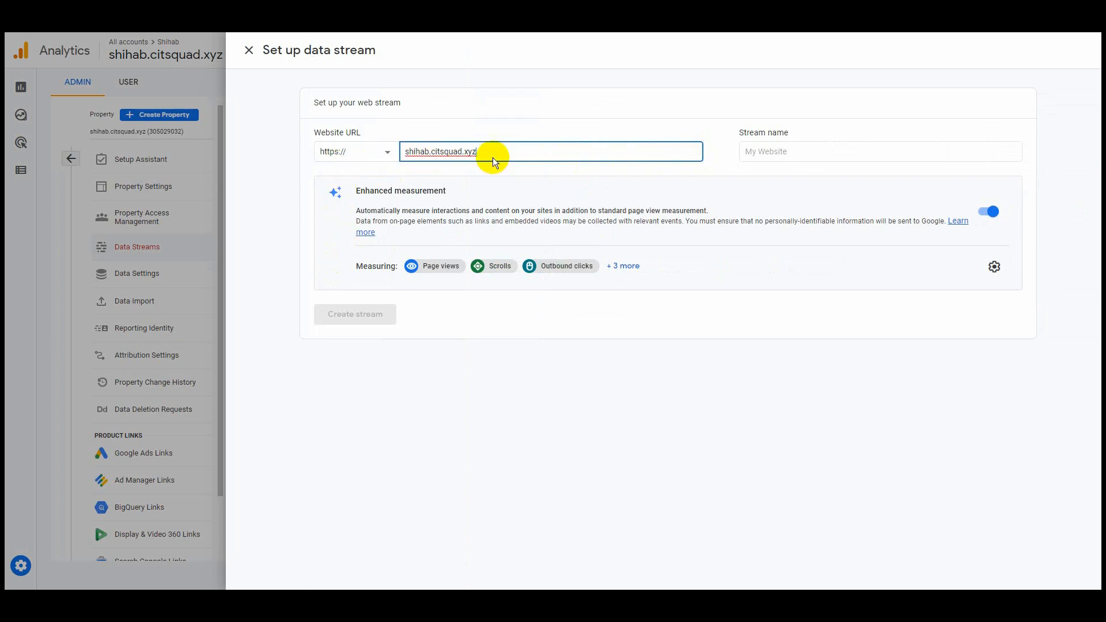
# Name the stream Citsquad, reusing the domain text from the website URL, and create the stream
pyautogui.doubleClick(443, 152)
pyautogui.hotkey('ctrl', 'c')
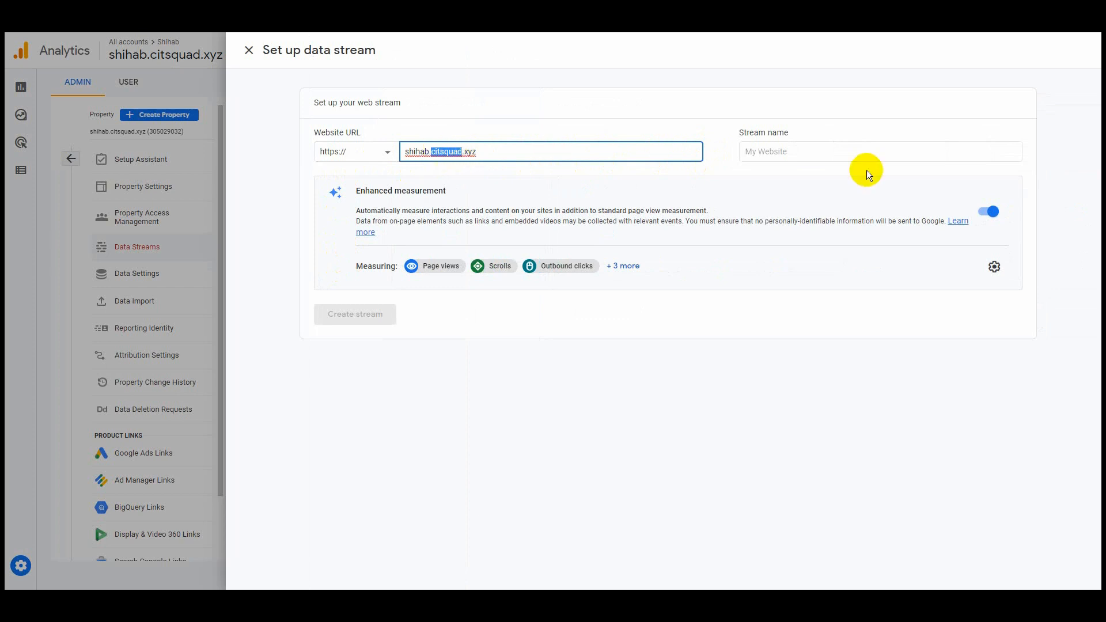
pyautogui.click(818, 151)
pyautogui.hotkey('ctrl', 'v')
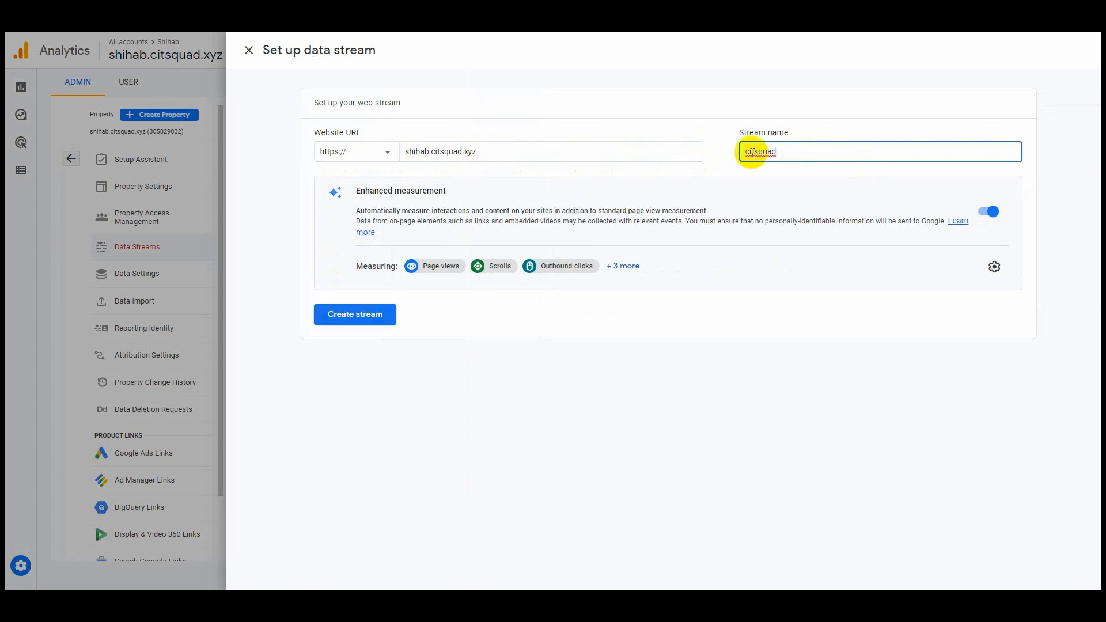
pyautogui.click(746, 151)
pyautogui.press('Delete')
pyautogui.write('C')
pyautogui.click(369, 315)
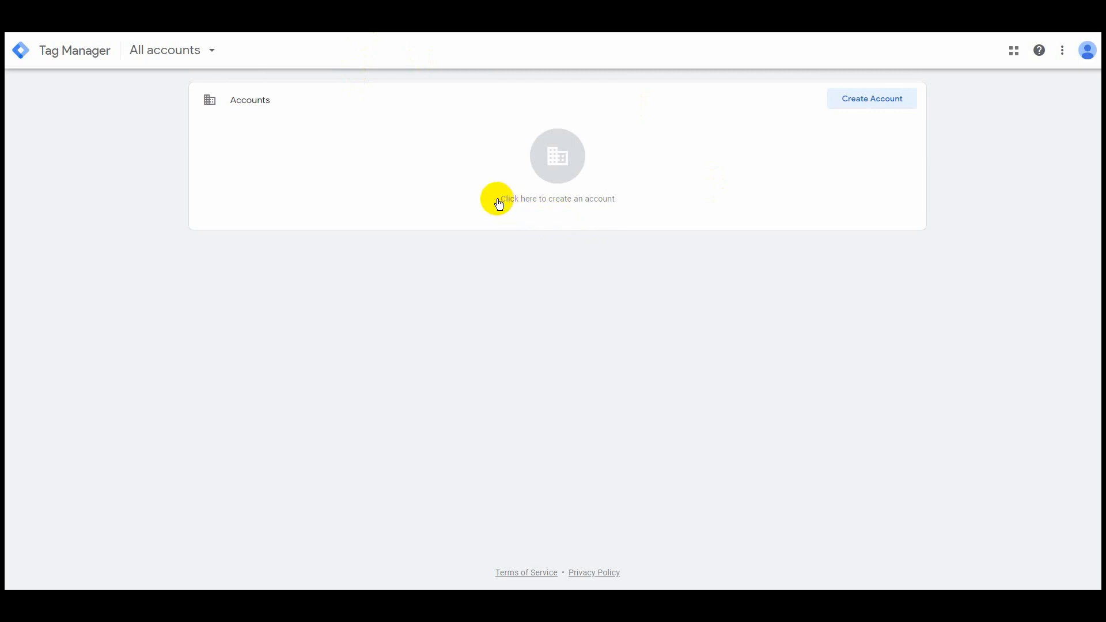
# In Google Tag Manager, start a new account, enter the account name, and set the country to Bangladesh
pyautogui.click(881, 100)
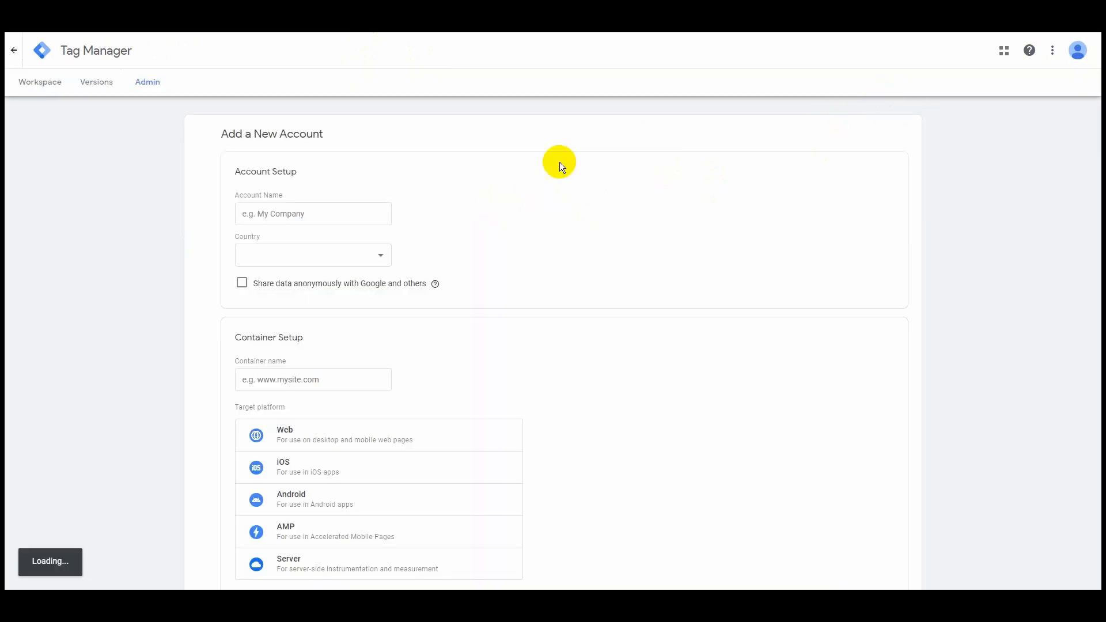
pyautogui.click(306, 216)
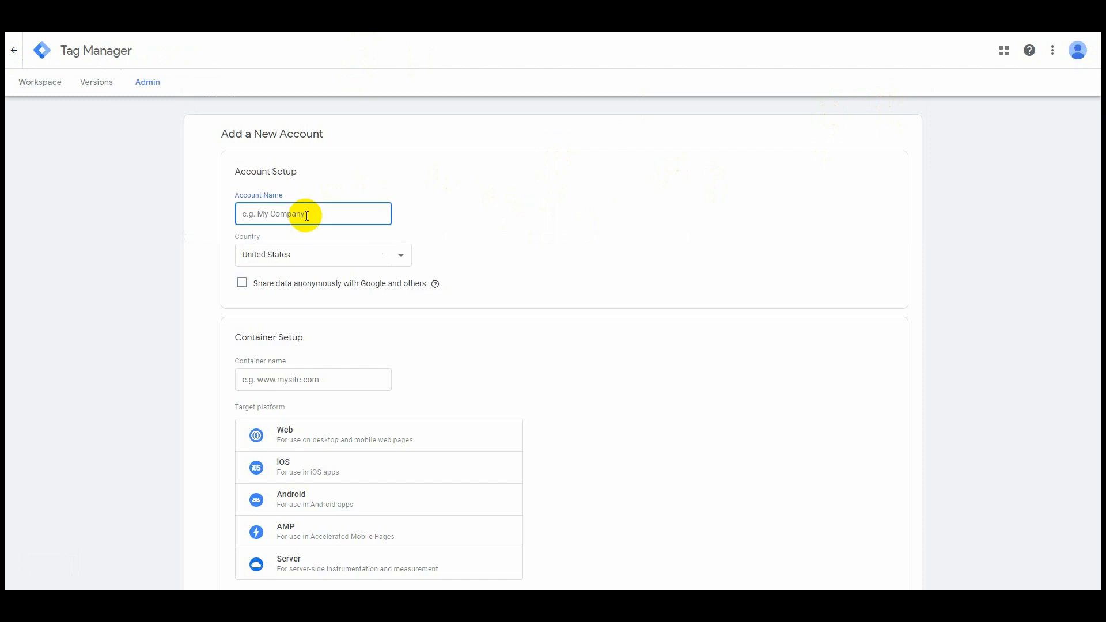
pyautogui.write('Shi')
pyautogui.click(333, 255)
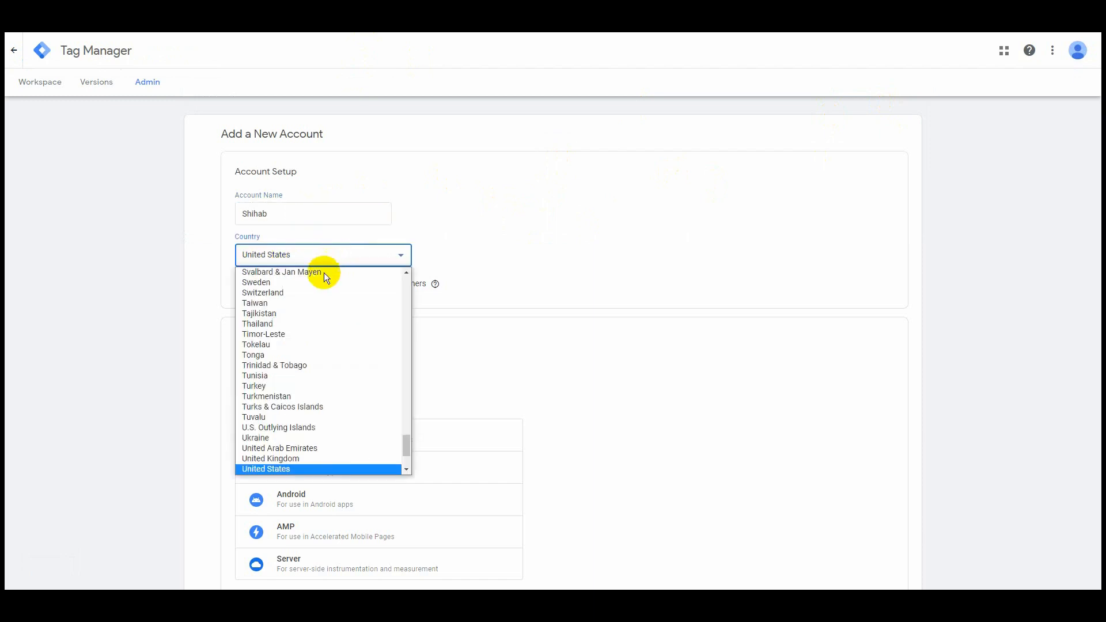
pyautogui.scroll(20, 323, 272)
pyautogui.scroll(5, 323, 278)
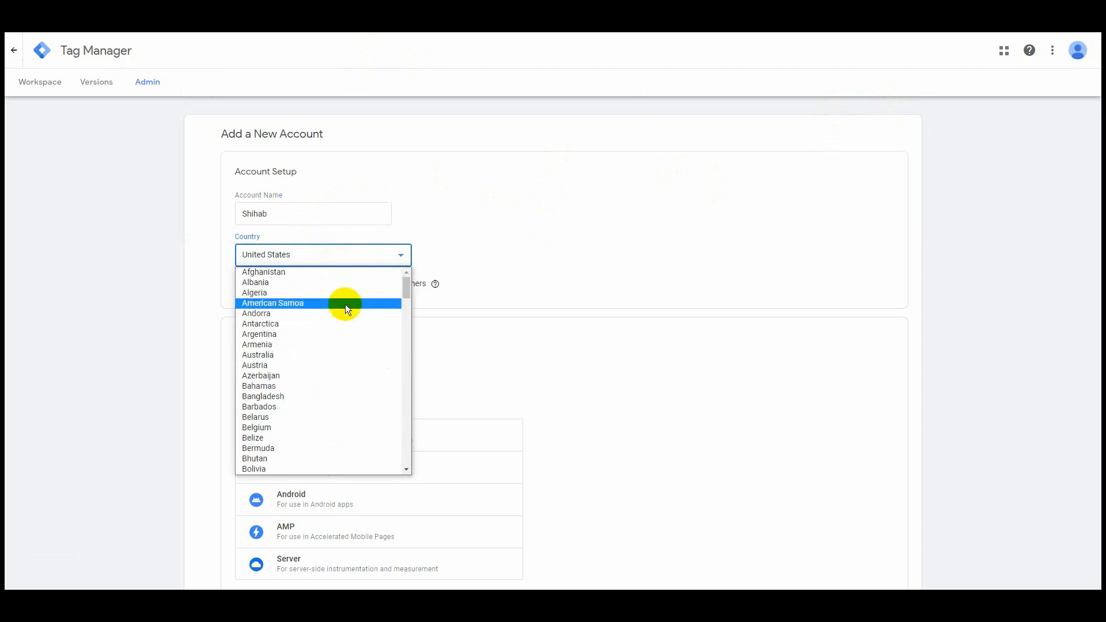
pyautogui.click(296, 384)
# Enter citsquad as the container name
pyautogui.scroll(-1, 345, 317)
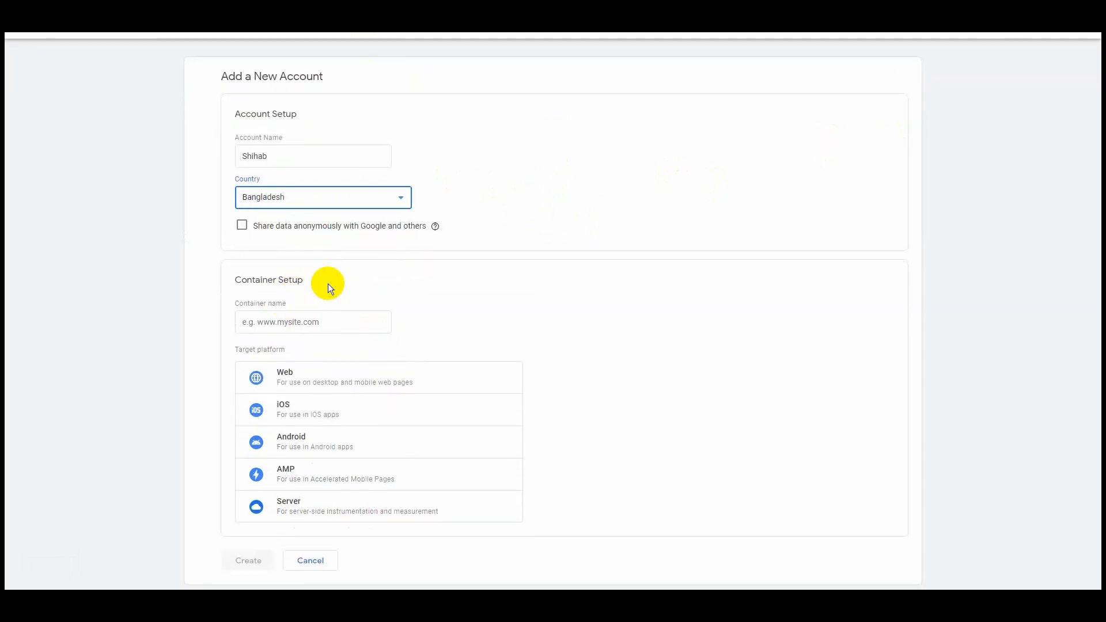
pyautogui.click(308, 319)
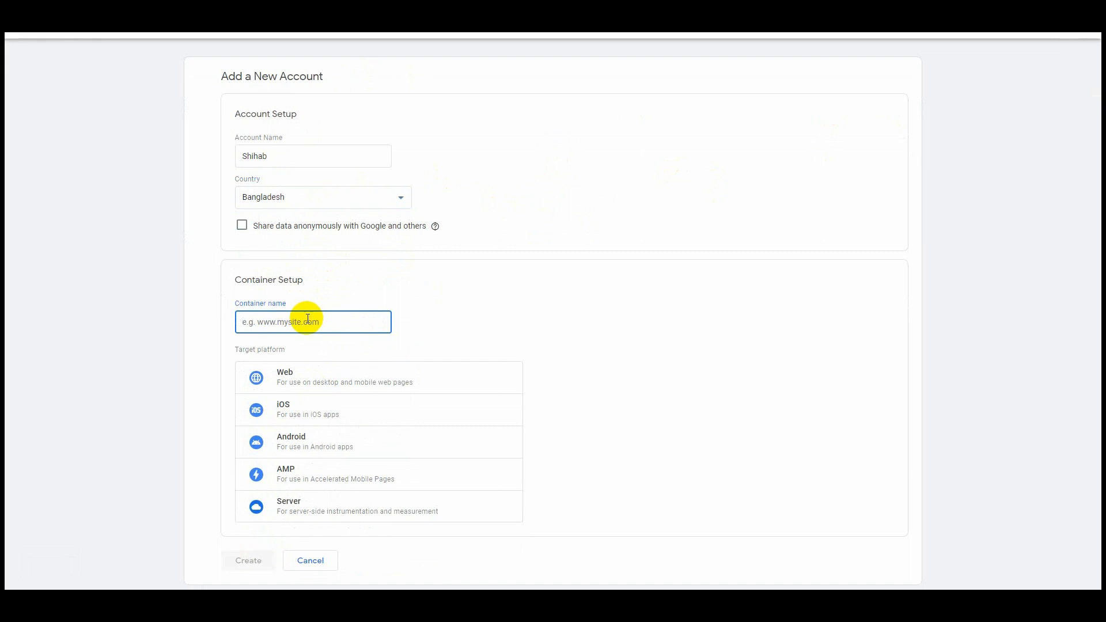
pyautogui.write('citsquad')
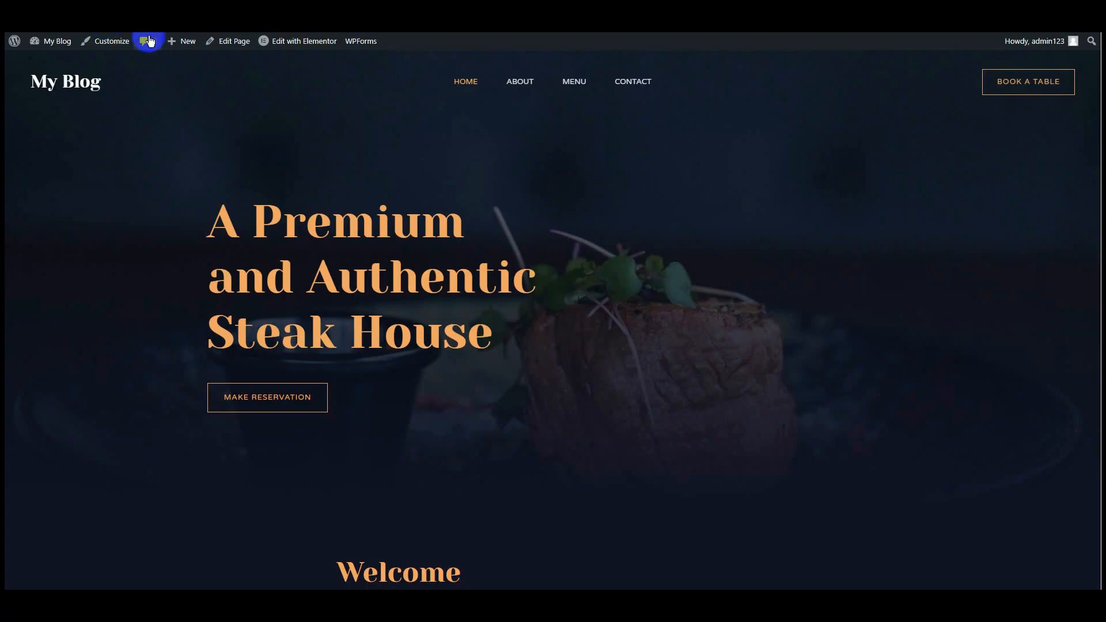
# Replace the container name with the website's citsquad.xyz subdomain, copied from the WordPress site's address
pyautogui.rightClick(156, 26)
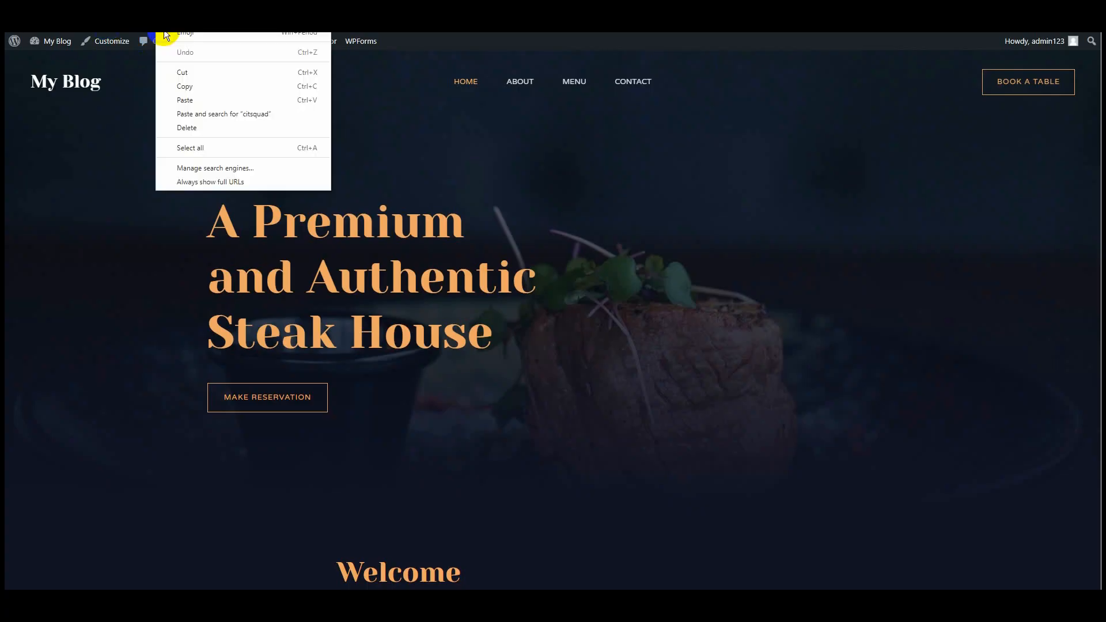
pyautogui.click(182, 88)
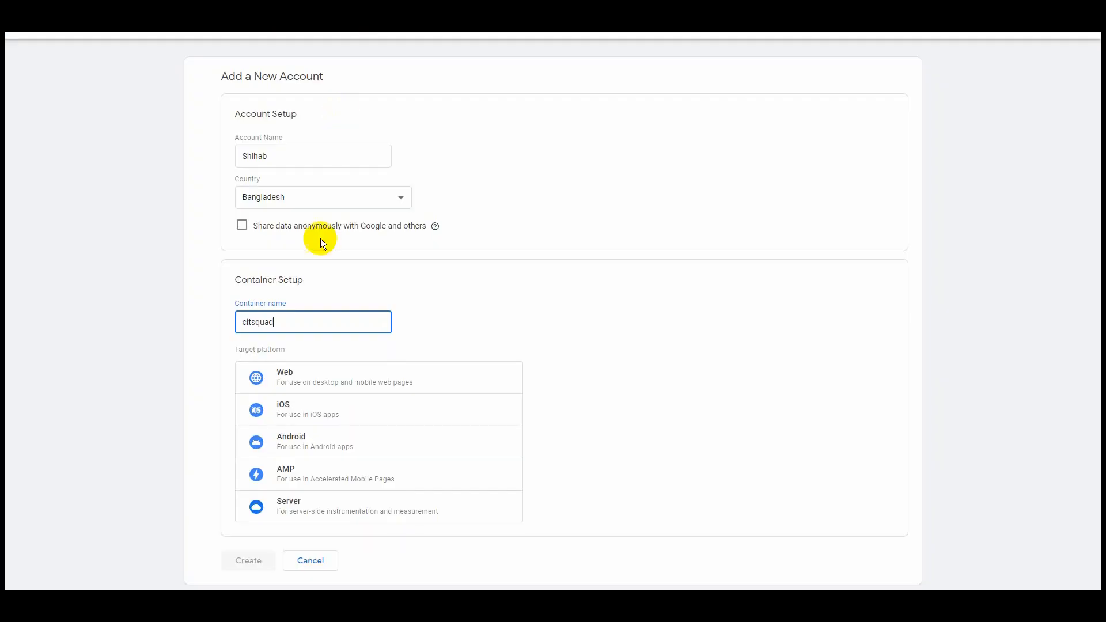
pyautogui.doubleClick(259, 322)
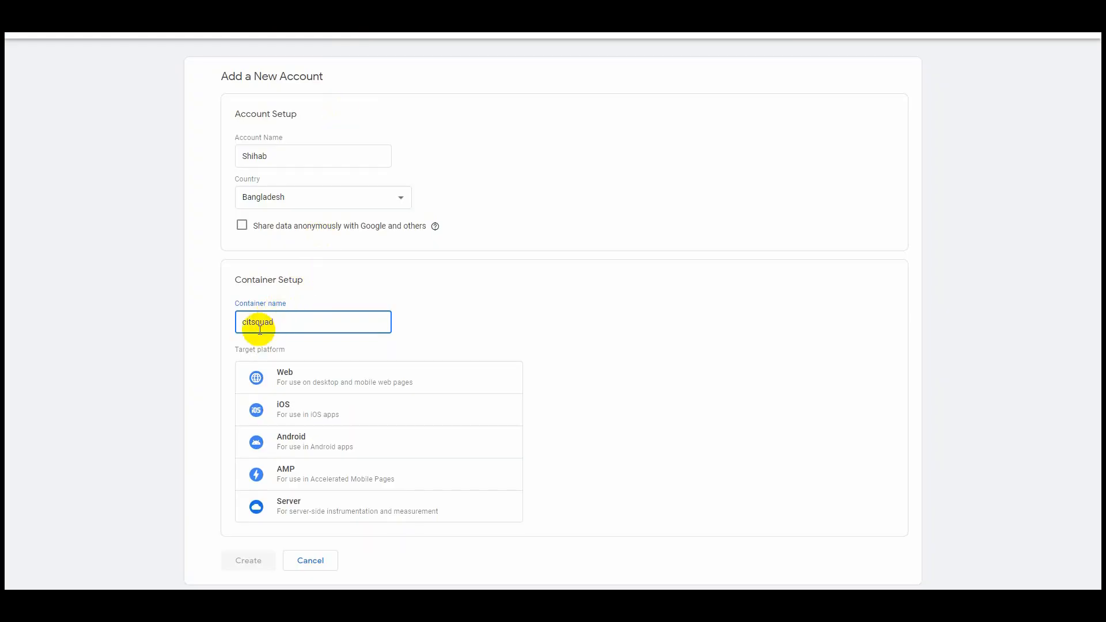
pyautogui.hotkey('ctrl', 'v')
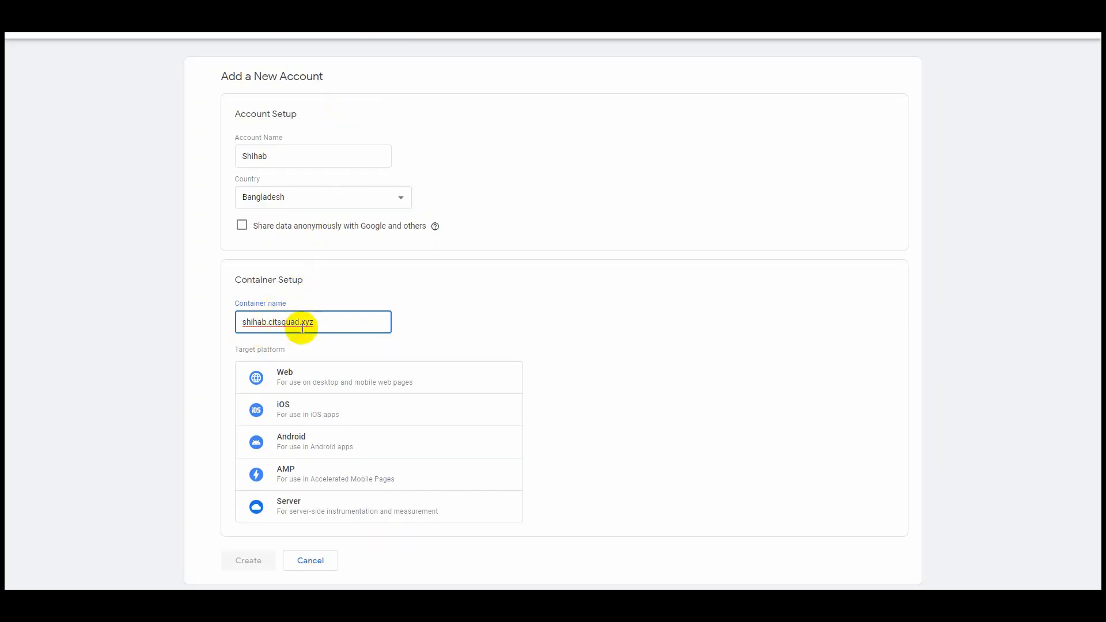
# Set the target platform to Web and create the container, accepting the Terms of Service and the Data Processing Terms
pyautogui.click(328, 381)
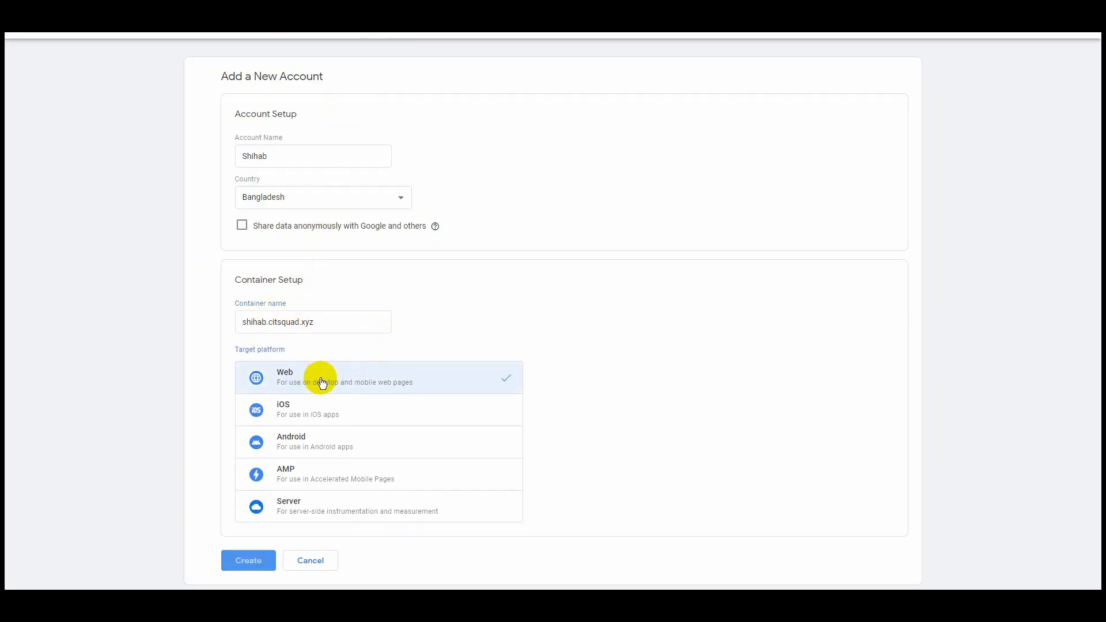
pyautogui.click(262, 567)
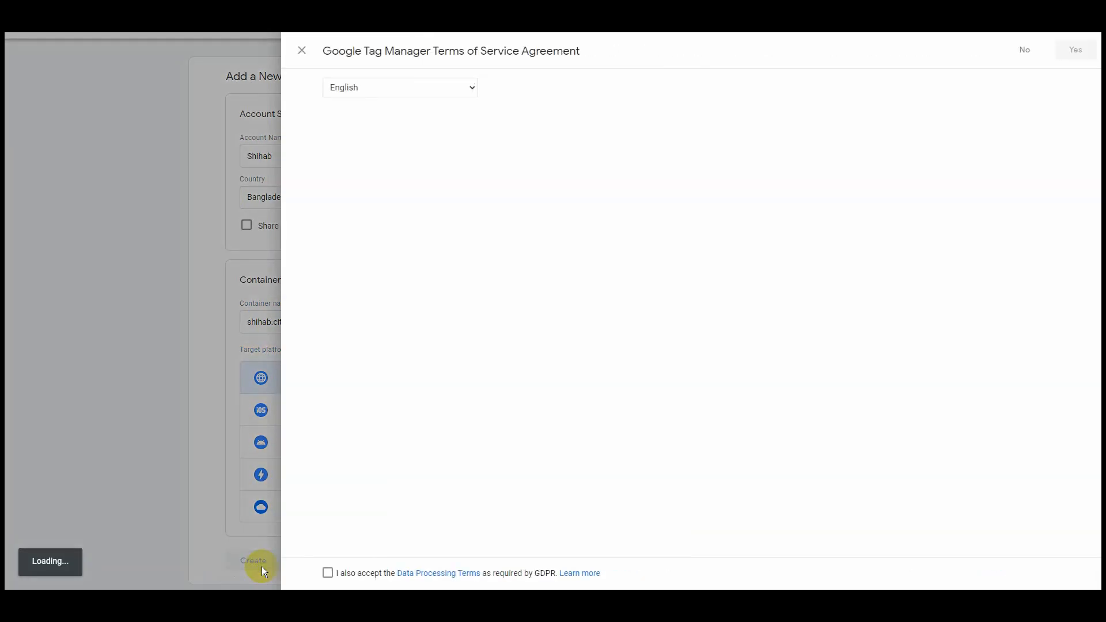
pyautogui.click(327, 573)
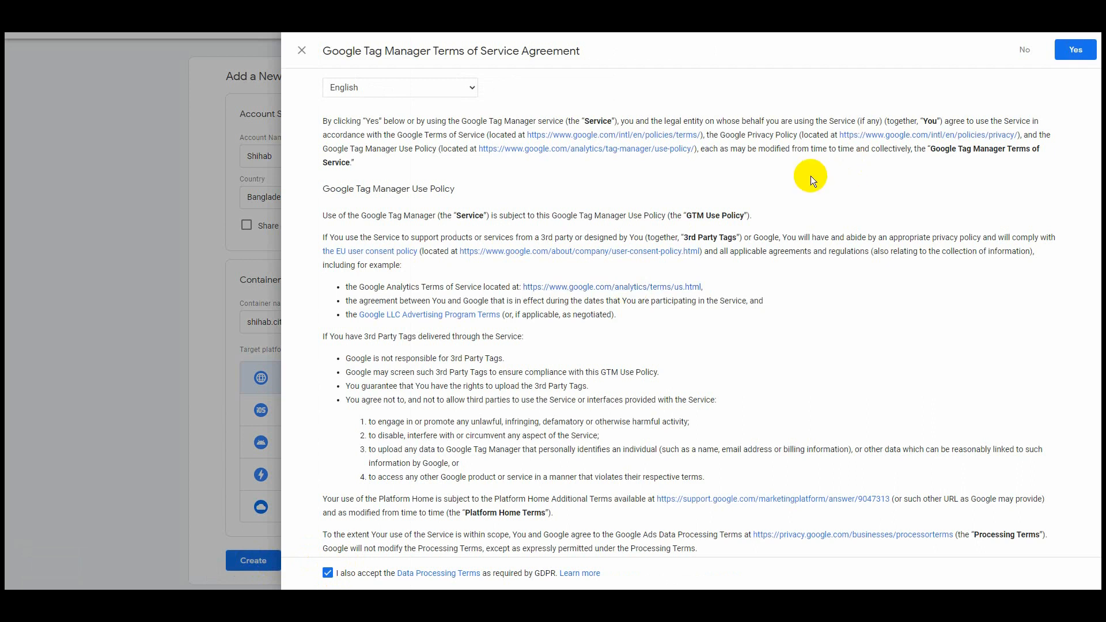
pyautogui.click(1079, 51)
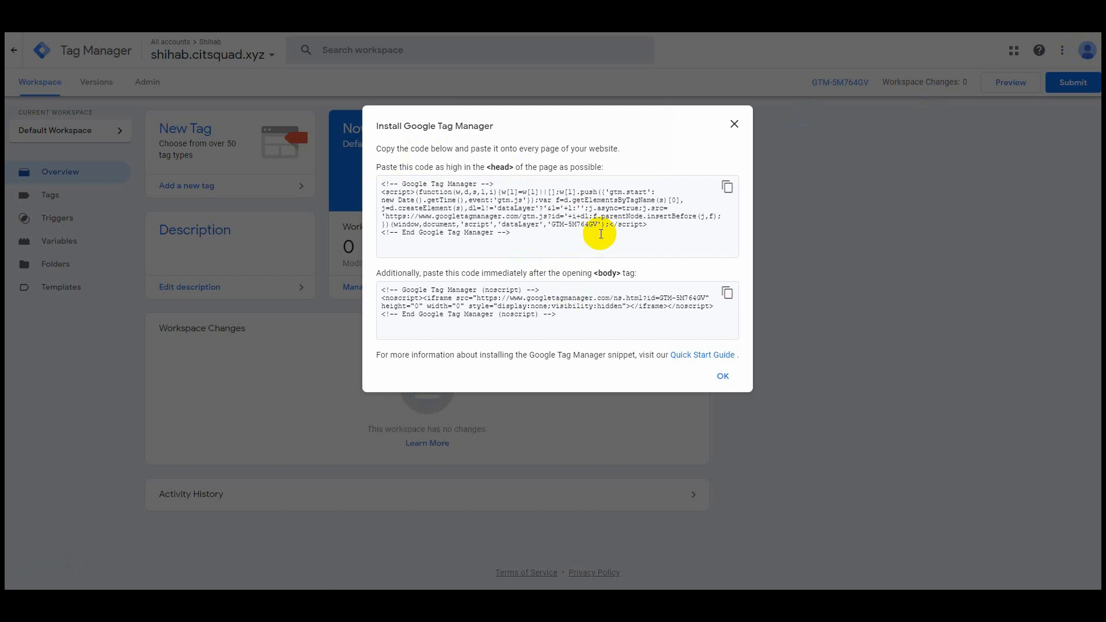
# Copy the Tag Manager head snippet and open the Astra theme's header.php in the WordPress Theme File Editor
pyautogui.click(726, 187)
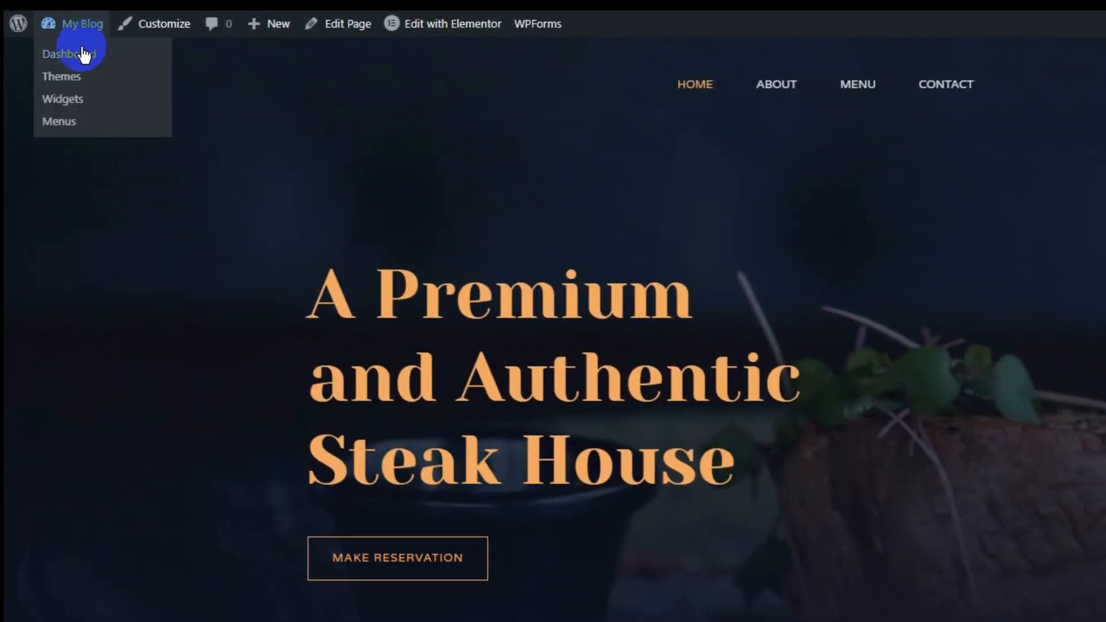
pyautogui.click(83, 54)
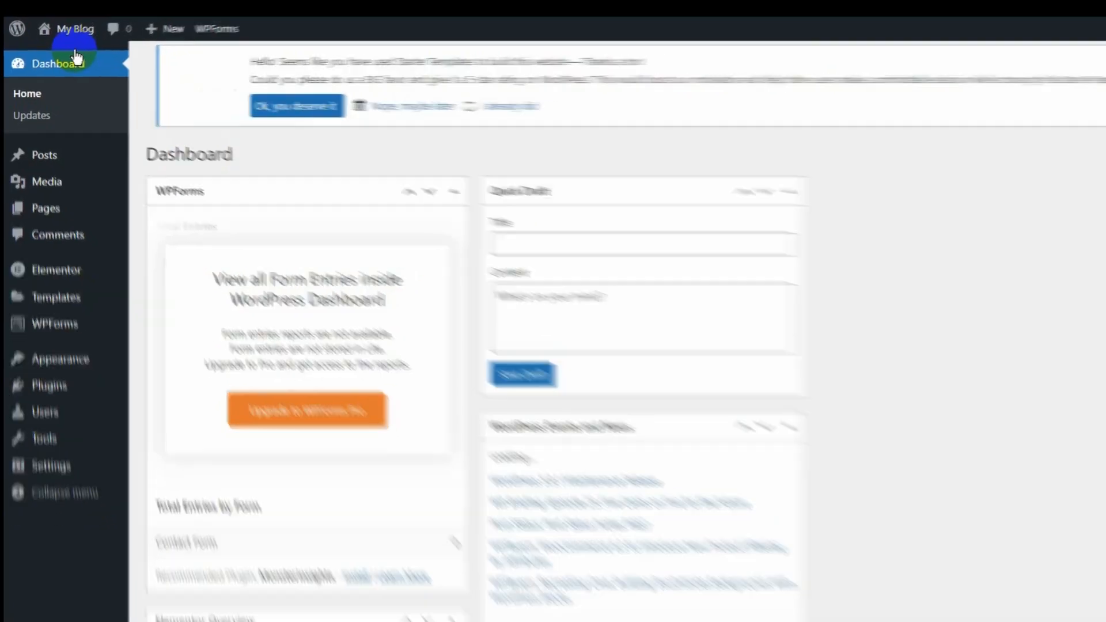
pyautogui.moveTo(69, 279)
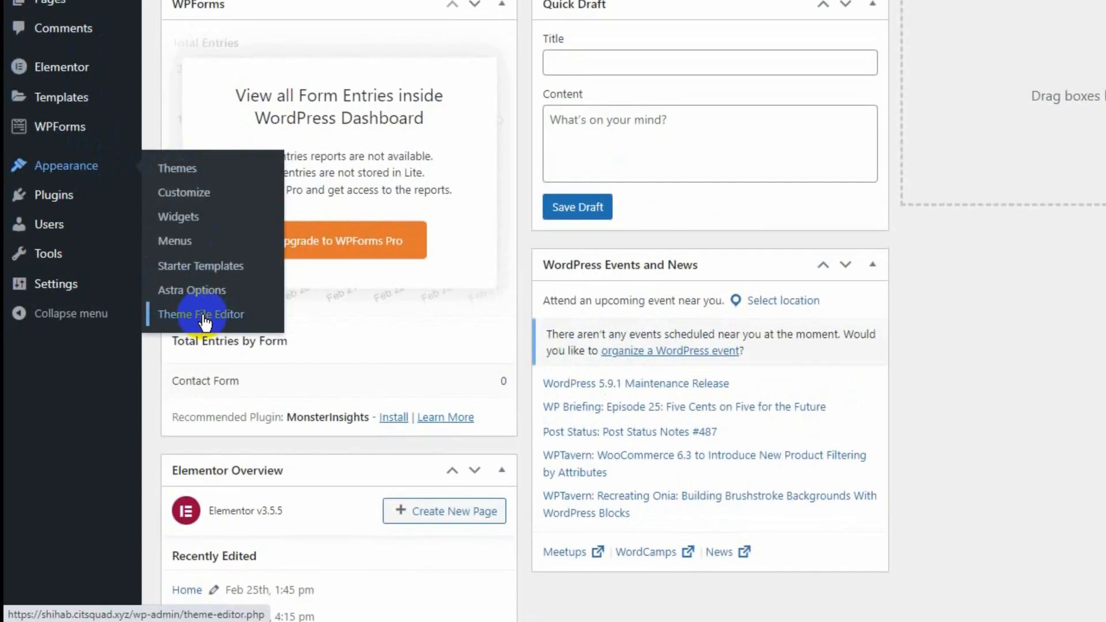
pyautogui.click(205, 320)
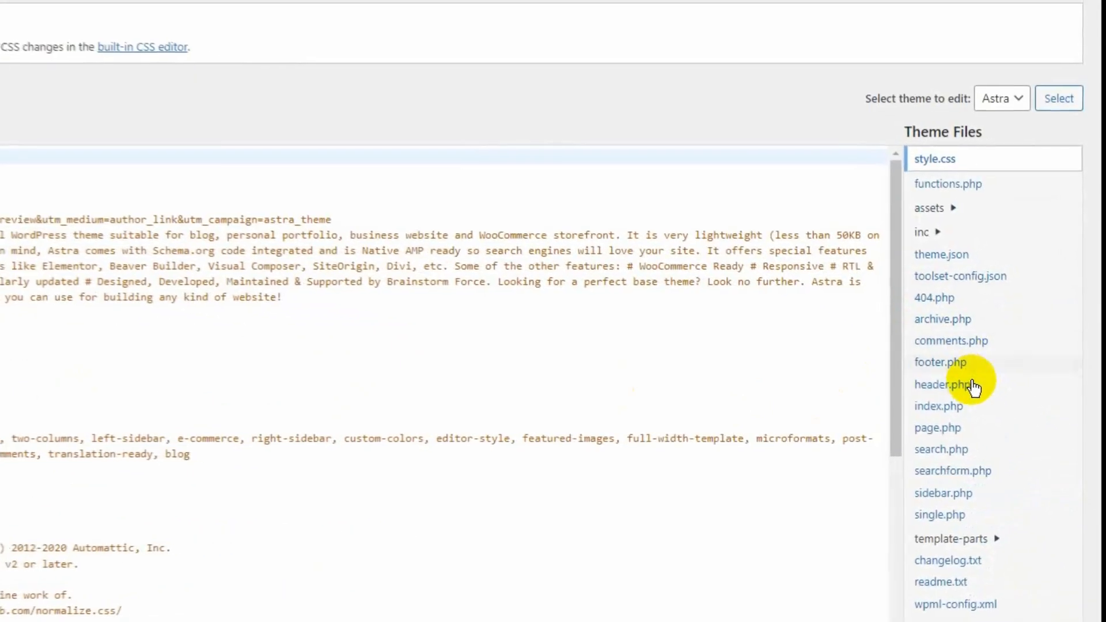
pyautogui.click(949, 393)
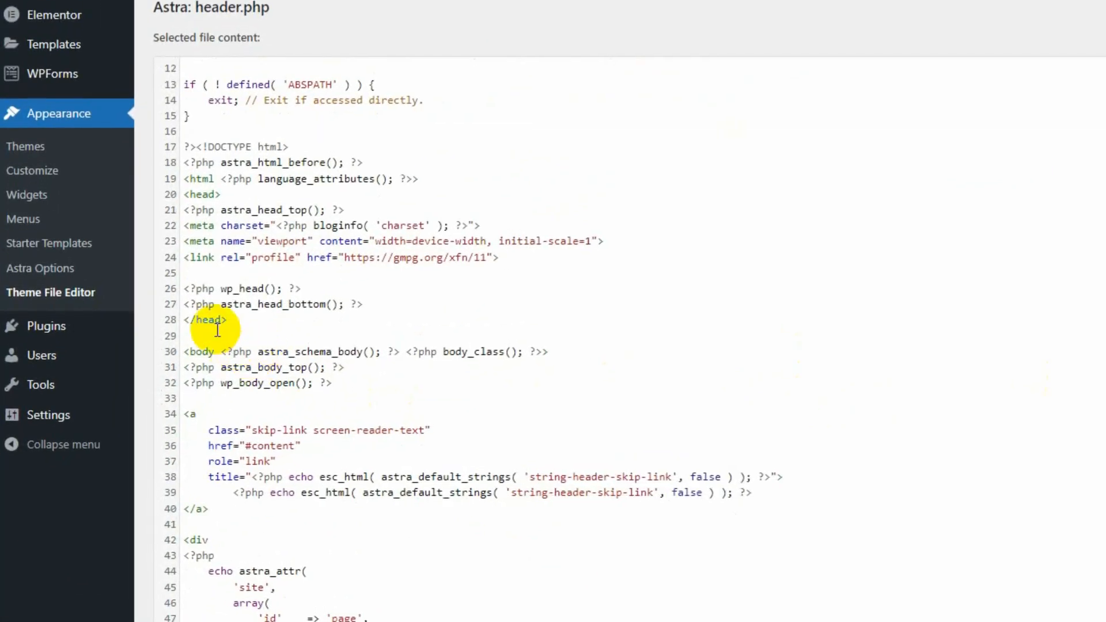
# Paste the Tag Manager snippet directly after the opening head tag in header.php
pyautogui.click(167, 363)
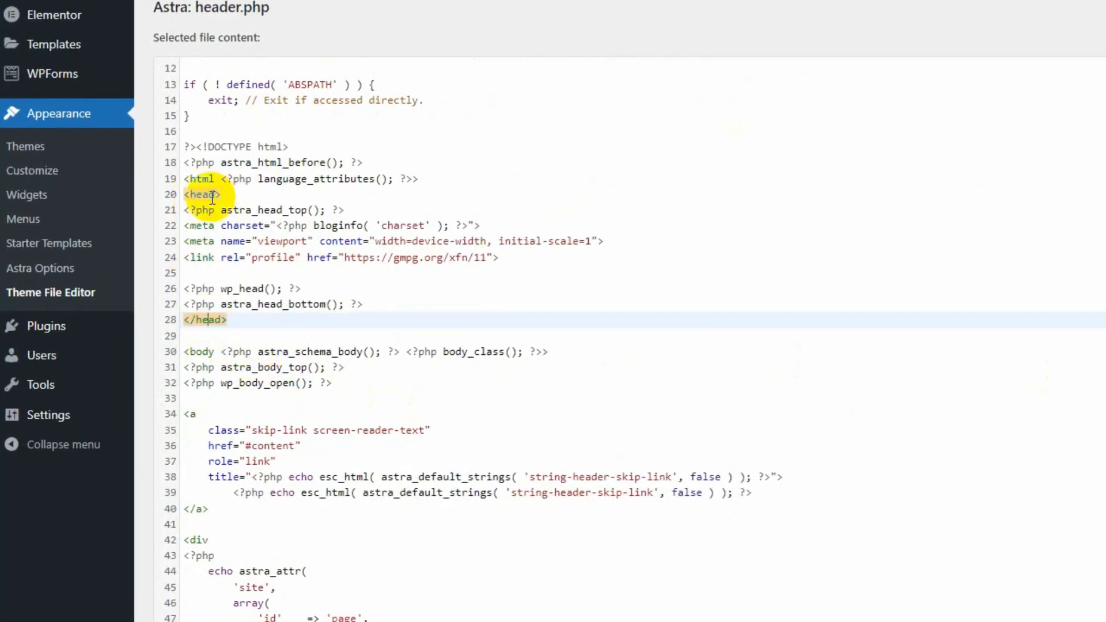
pyautogui.click(248, 192)
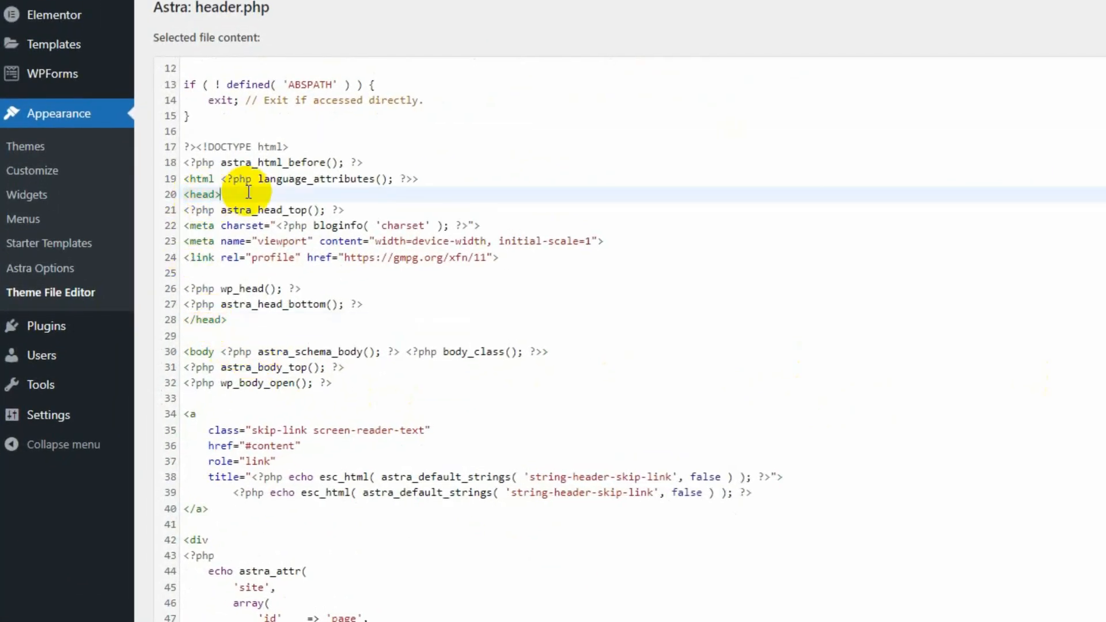
pyautogui.hotkey('ctrl', 'v')
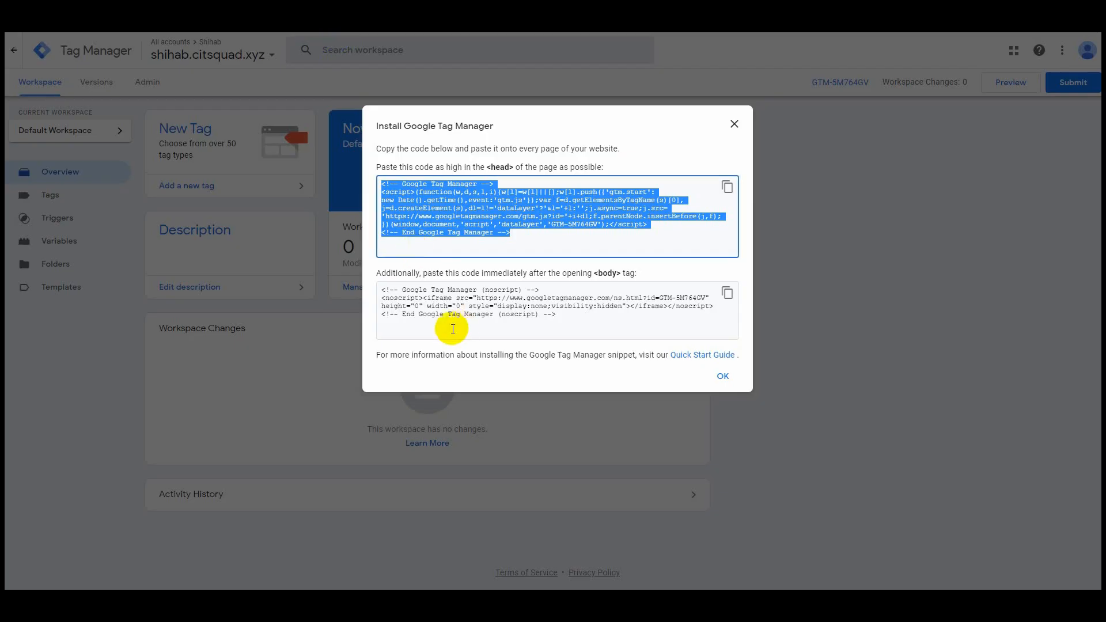
# Copy the Tag Manager noscript snippet to directly after the opening body tag in header.php and save the file
pyautogui.click(722, 297)
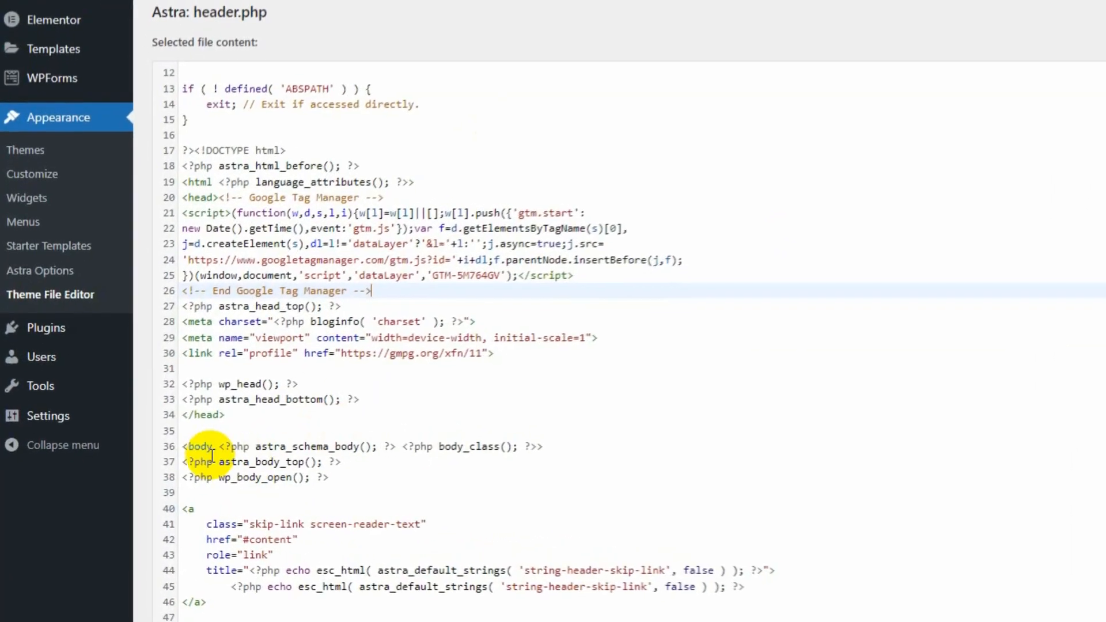
pyautogui.click(141, 465)
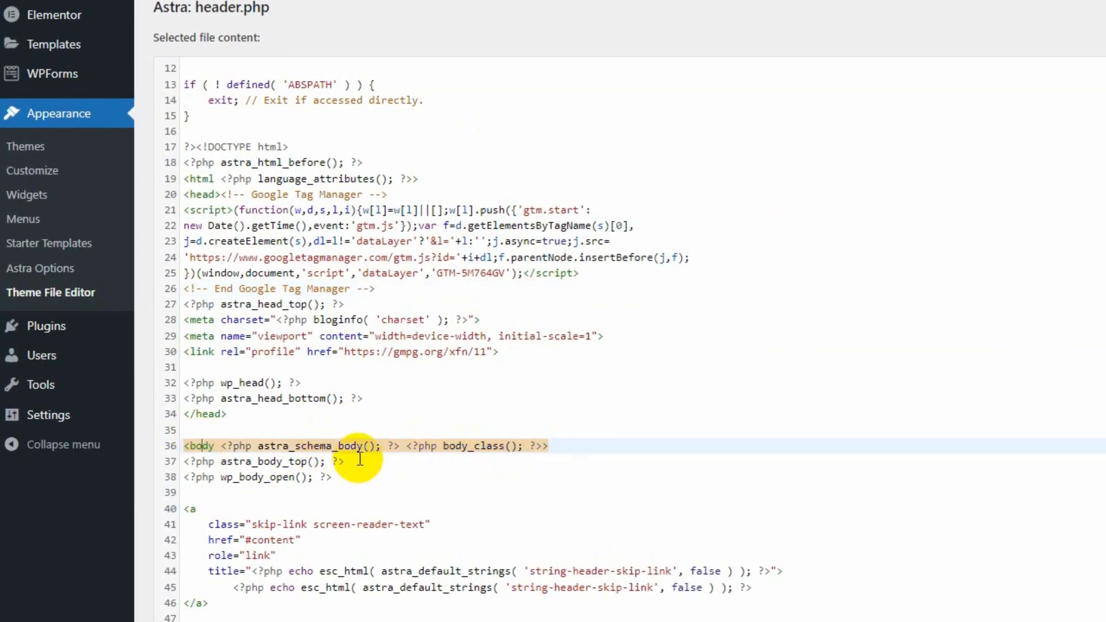
pyautogui.click(555, 447)
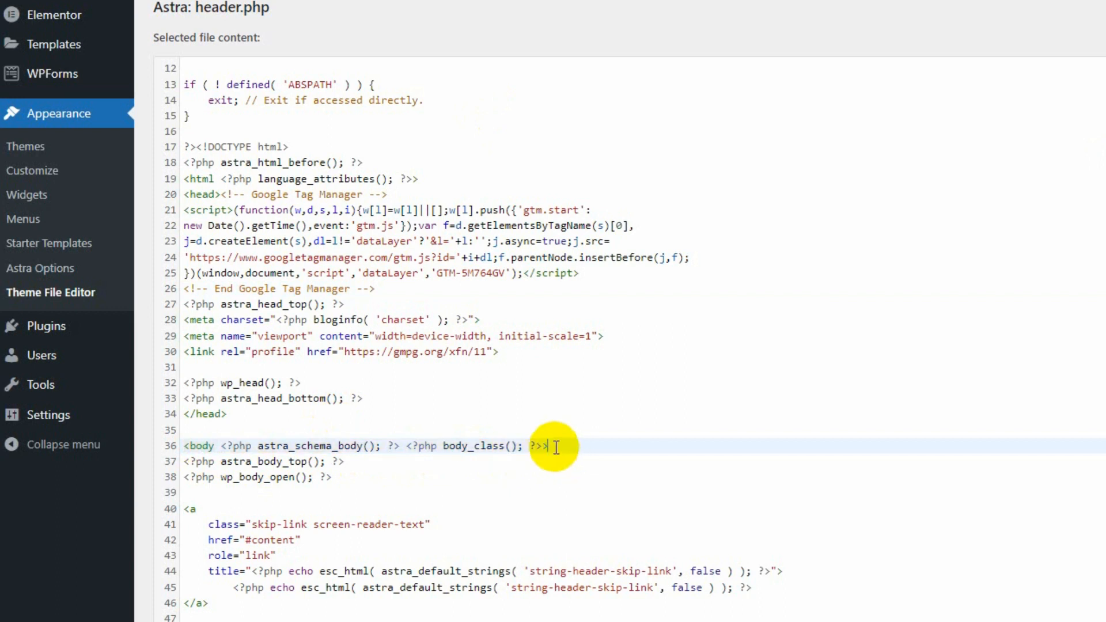
pyautogui.hotkey('ctrl', 'v')
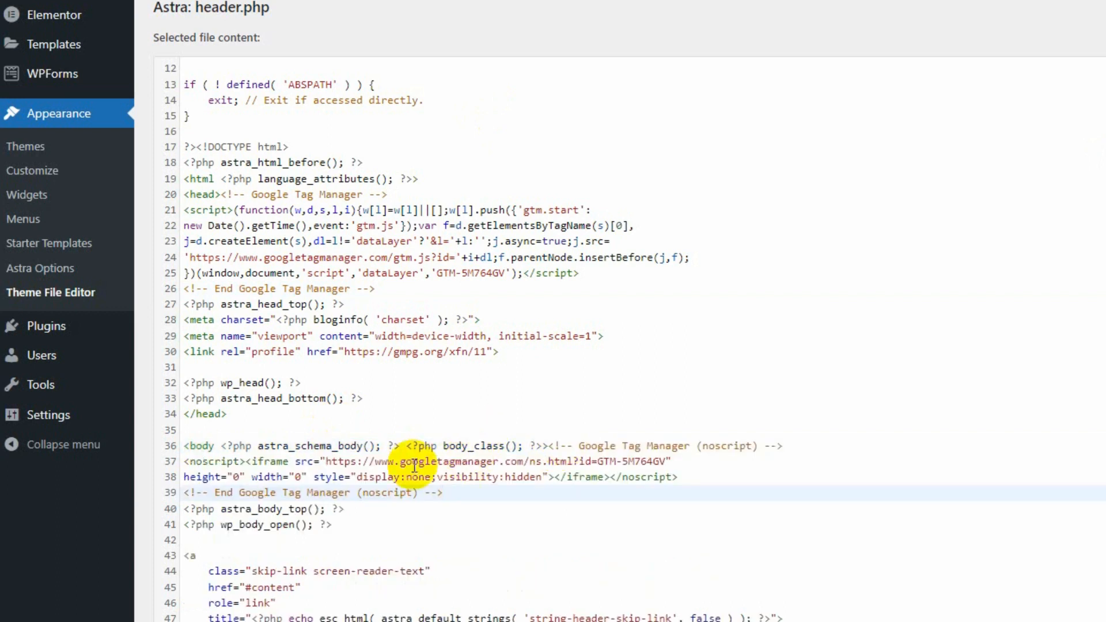
pyautogui.scroll(-5, 161, 425)
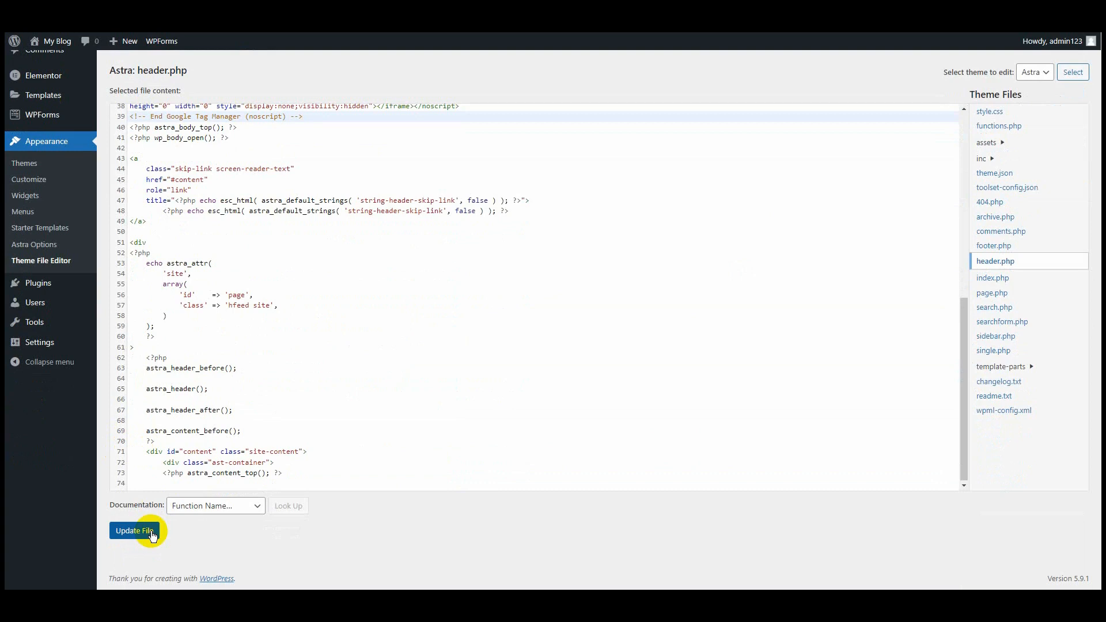
pyautogui.click(147, 528)
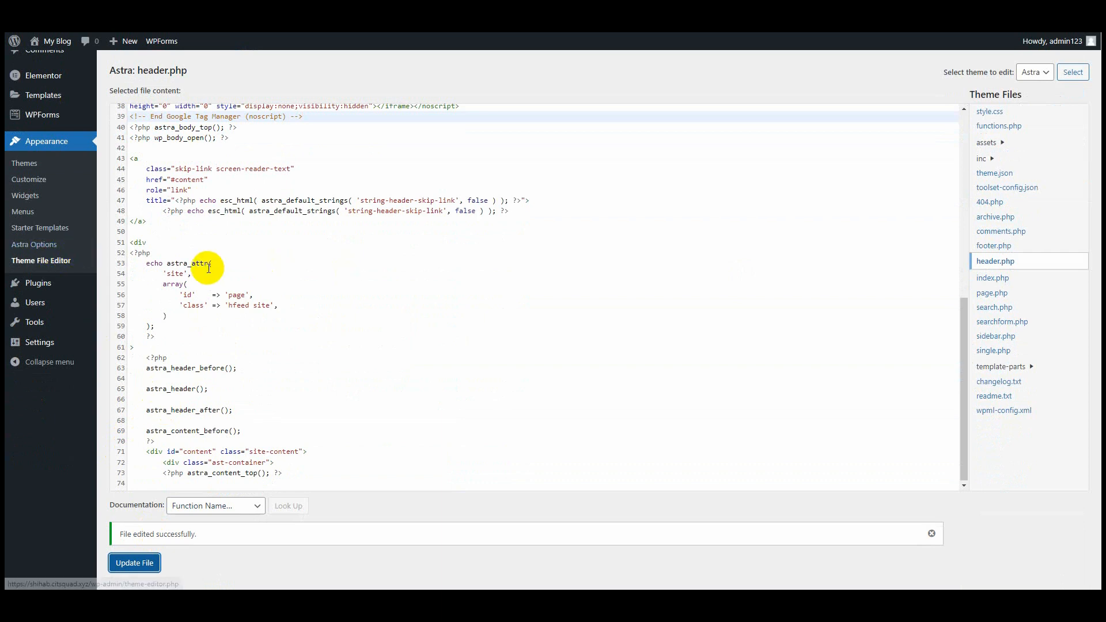
# Visit the website's home page and check its installed tags with Tag Assistant Legacy, enabling it and reloading the page
pyautogui.scroll(3, 102, 237)
pyautogui.click(55, 69)
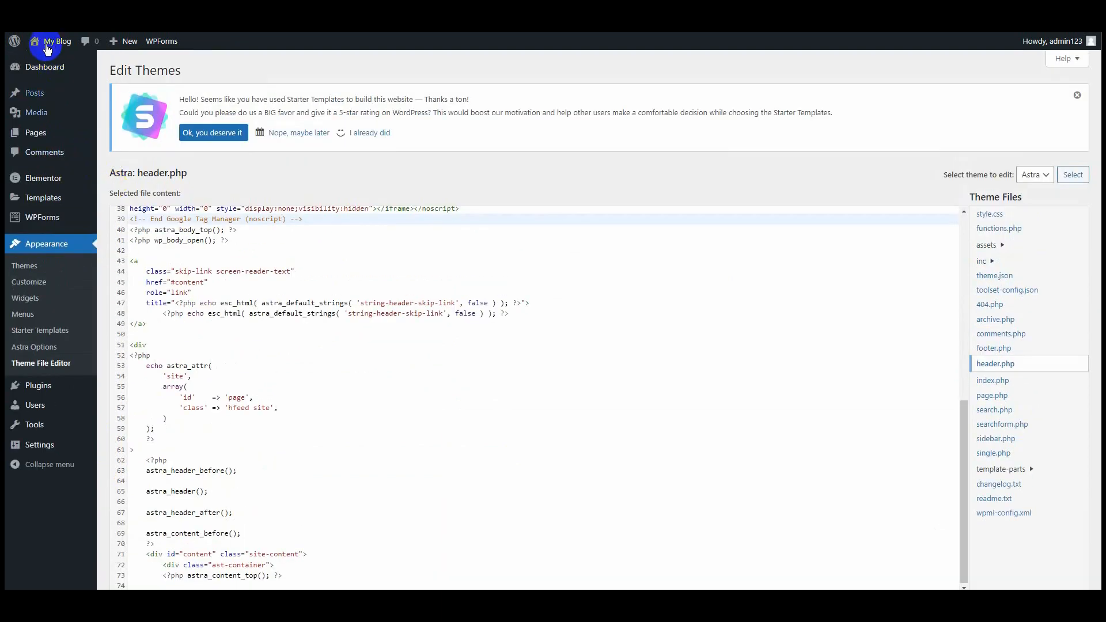
pyautogui.moveTo(47, 40)
pyautogui.click(58, 64)
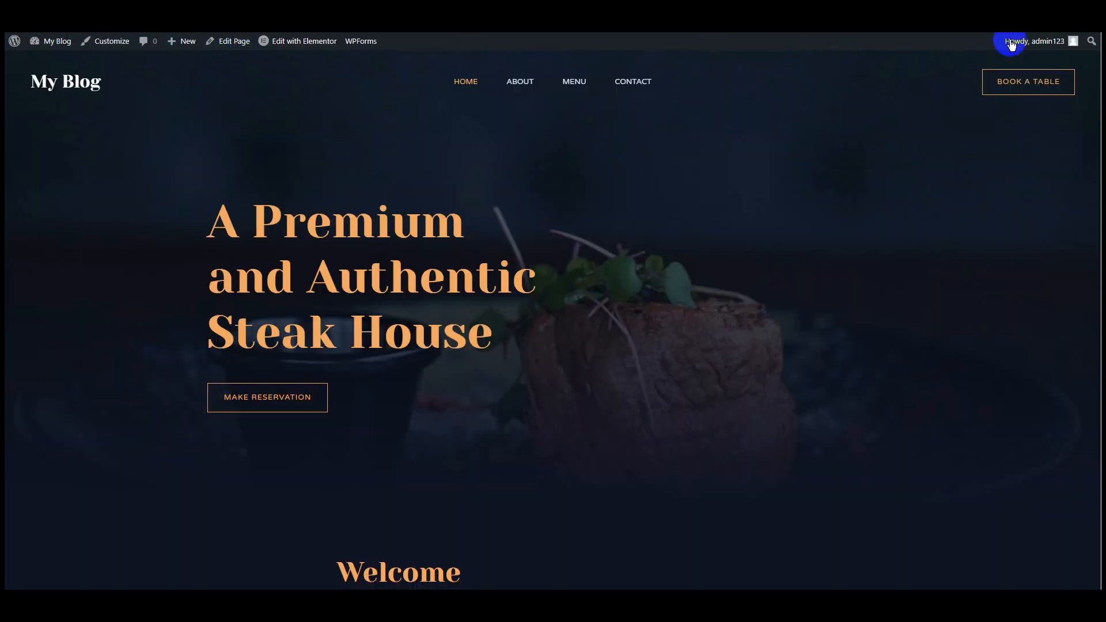
pyautogui.click(1046, 23)
pyautogui.click(817, 147)
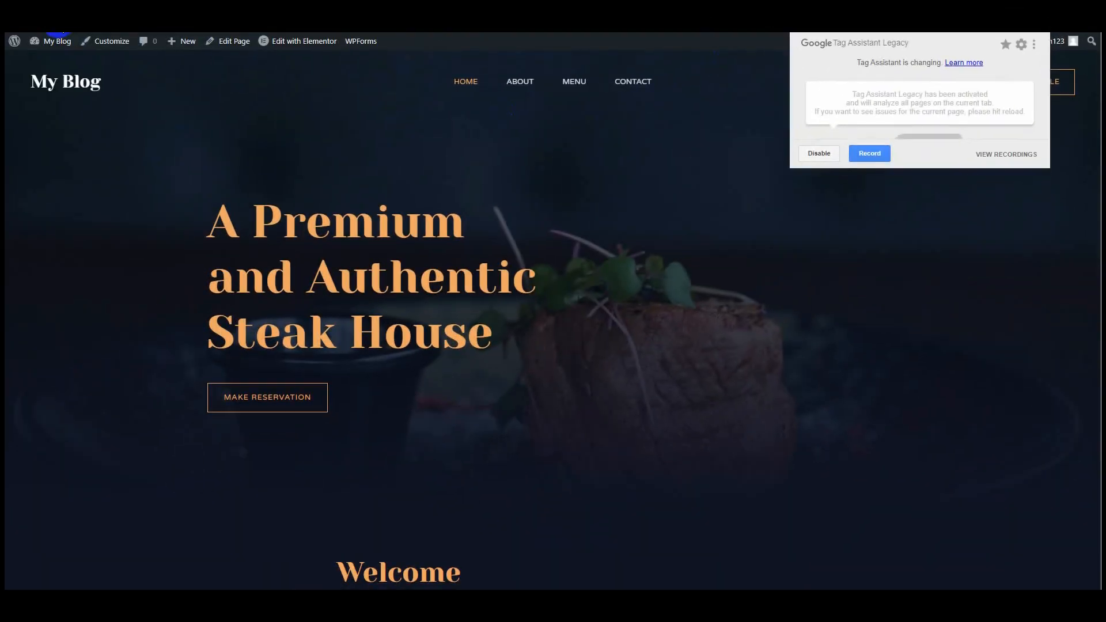
pyautogui.click(59, 22)
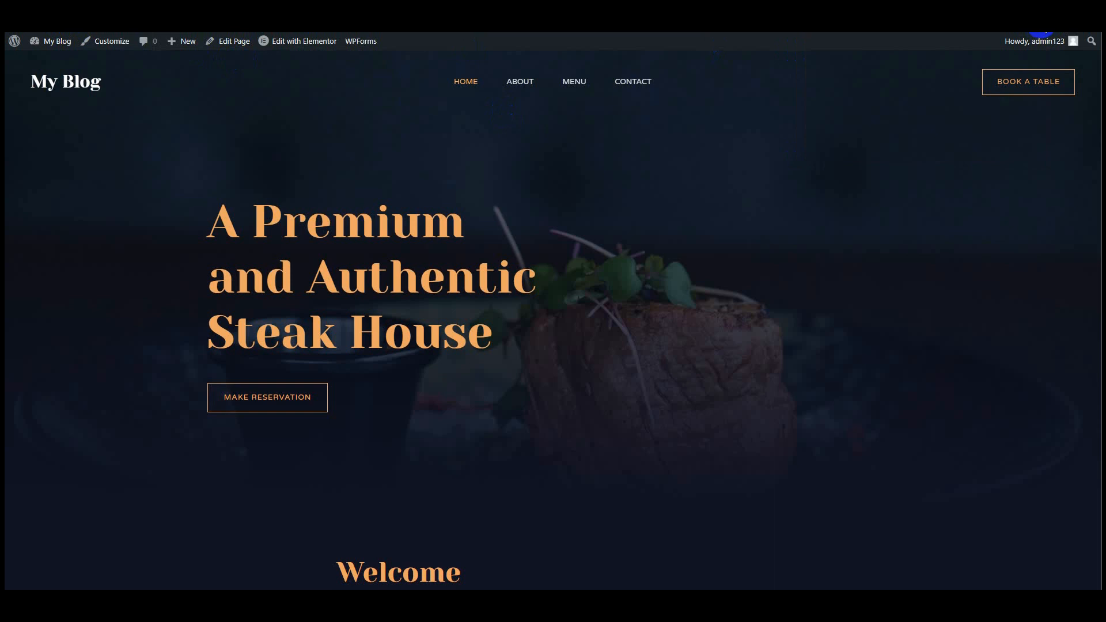
pyautogui.click(1041, 32)
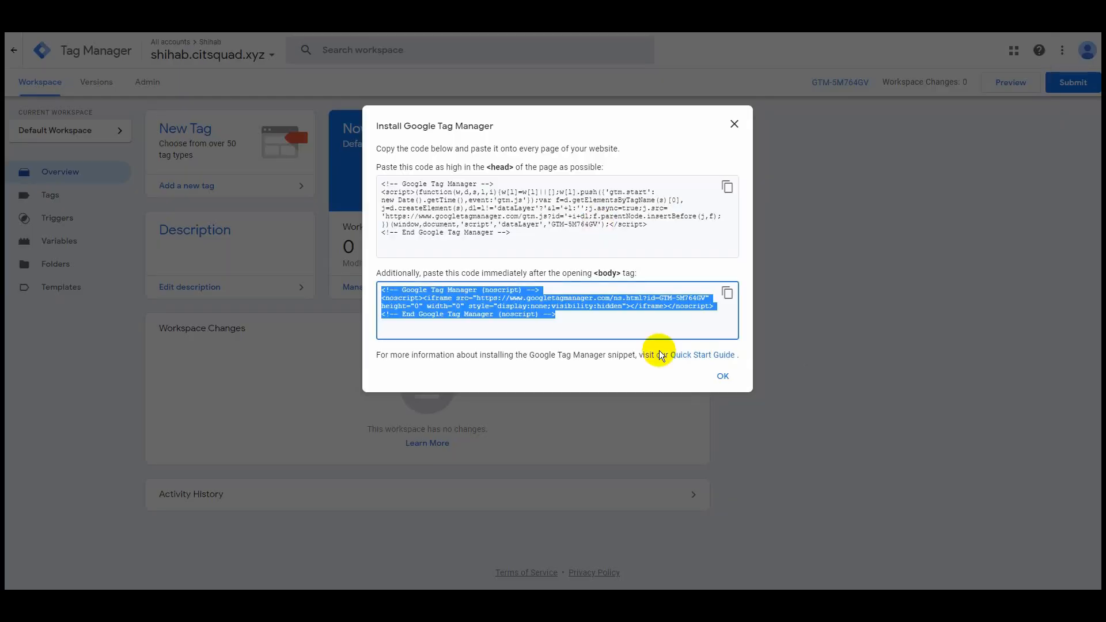
# In Tag Manager, add a new tag named GA4 with the tag type Google Analytics: GA4 Configuration
pyautogui.click(723, 380)
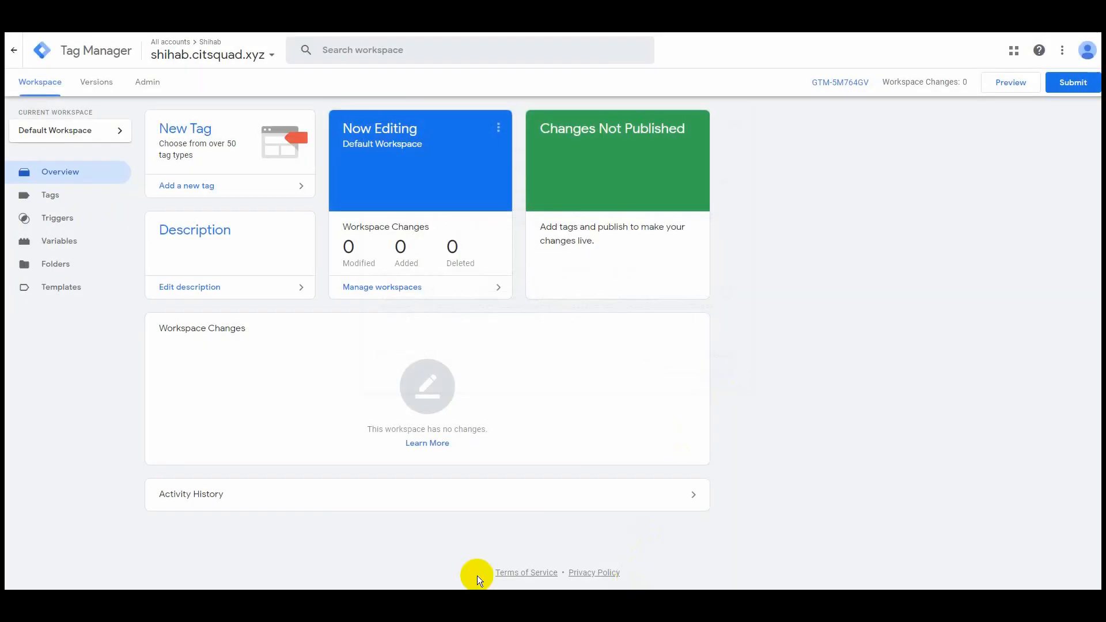
pyautogui.click(209, 185)
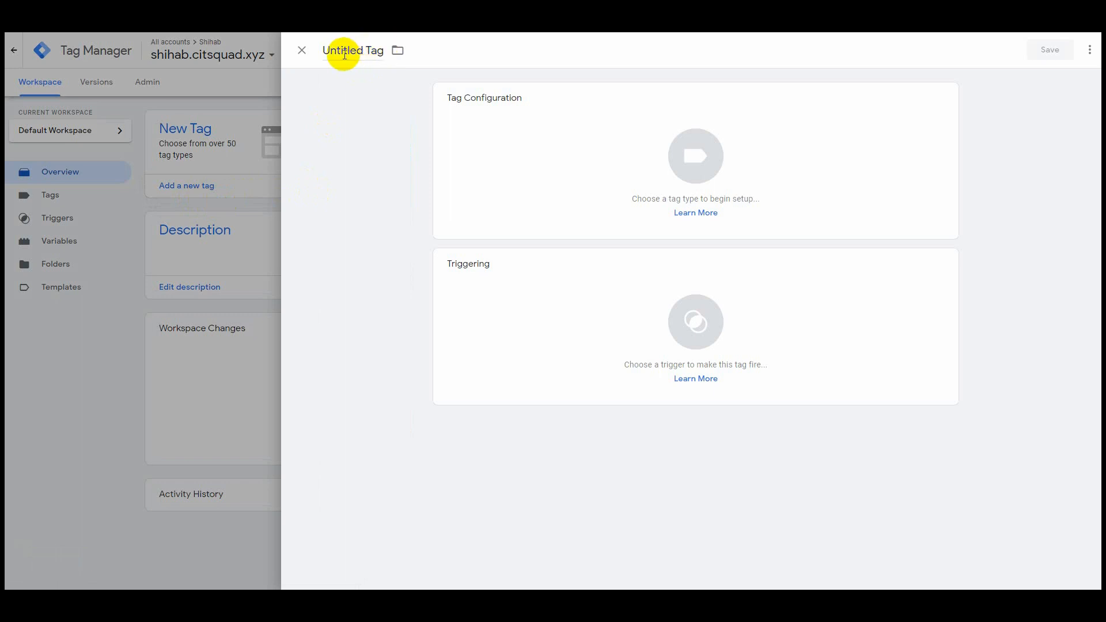
pyautogui.tripleClick(378, 51)
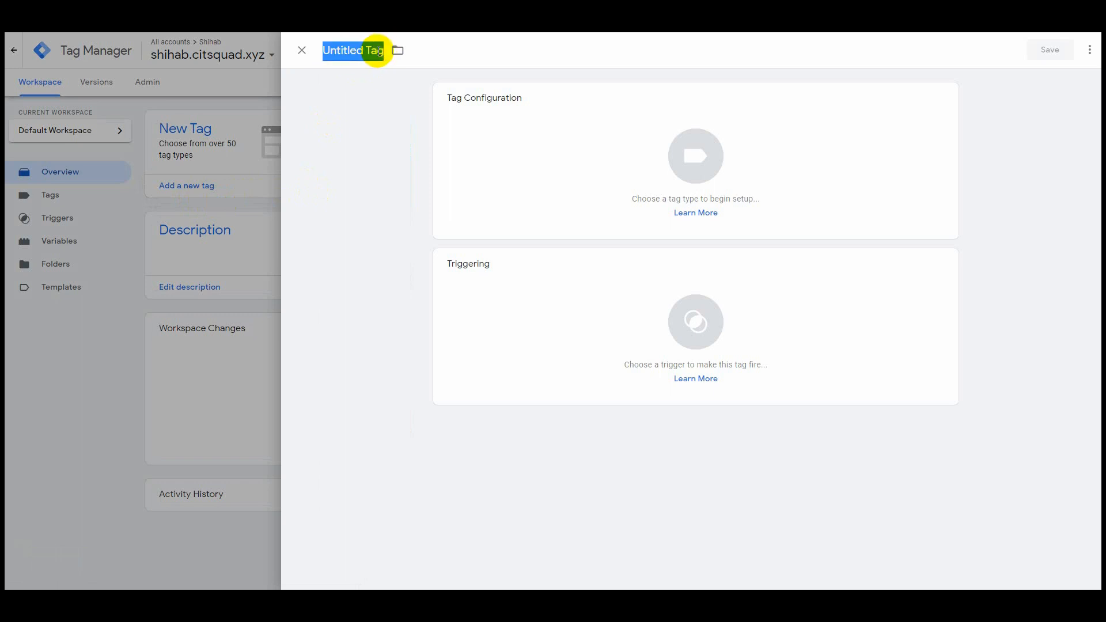
pyautogui.write('GA4')
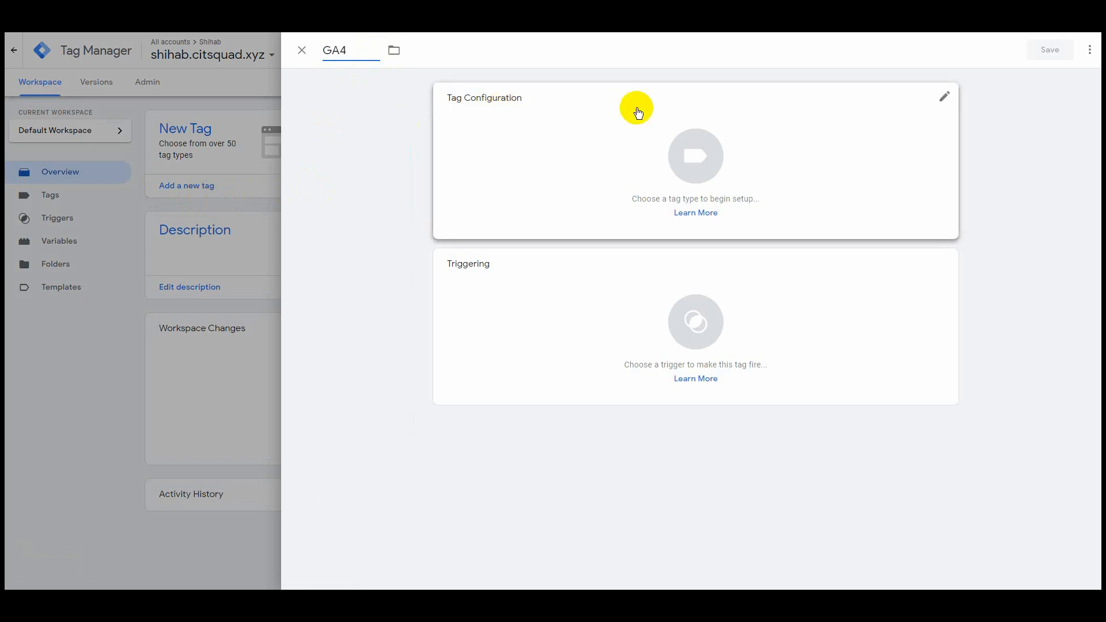
pyautogui.click(694, 147)
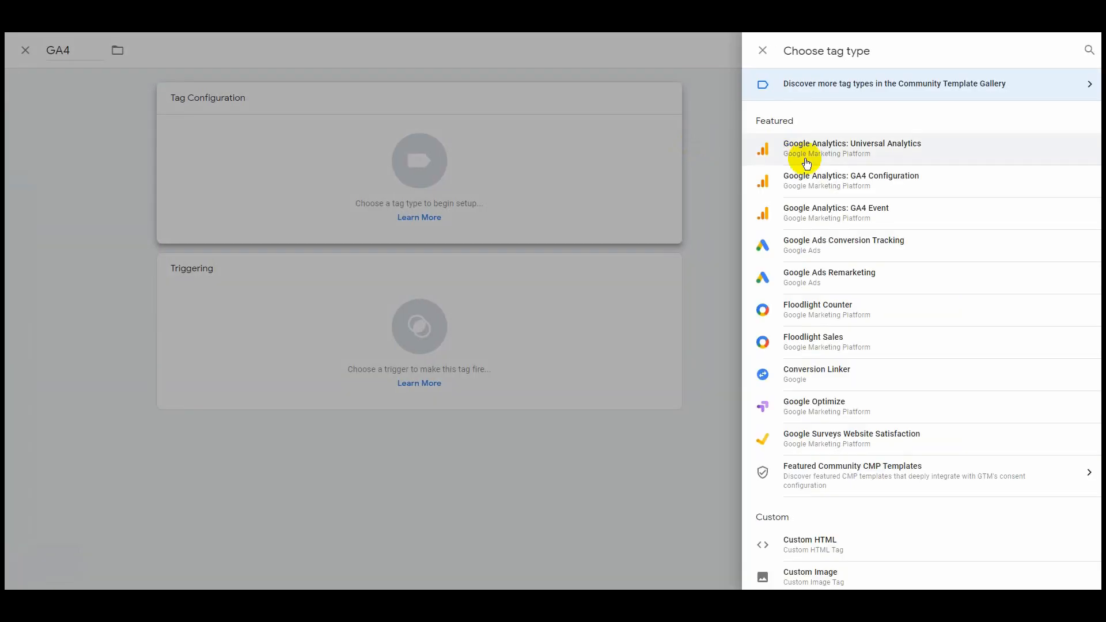
pyautogui.click(909, 182)
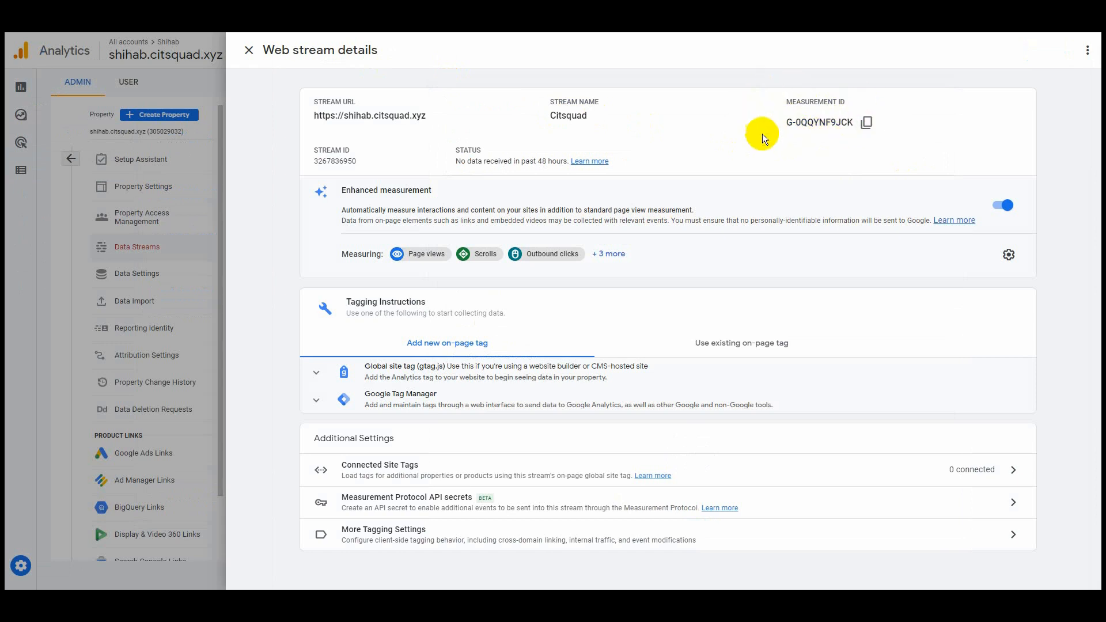
# Copy the Measurement ID from the Analytics web stream details into the Measurement ID of the GA4 tag in Tag Manager
pyautogui.click(867, 122)
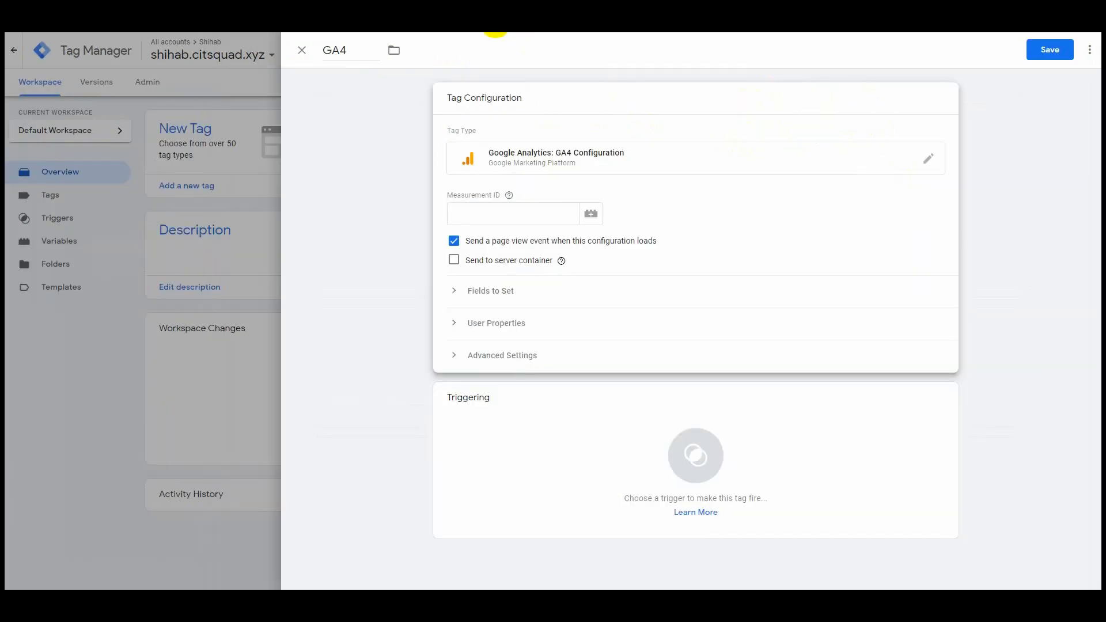
pyautogui.rightClick(468, 209)
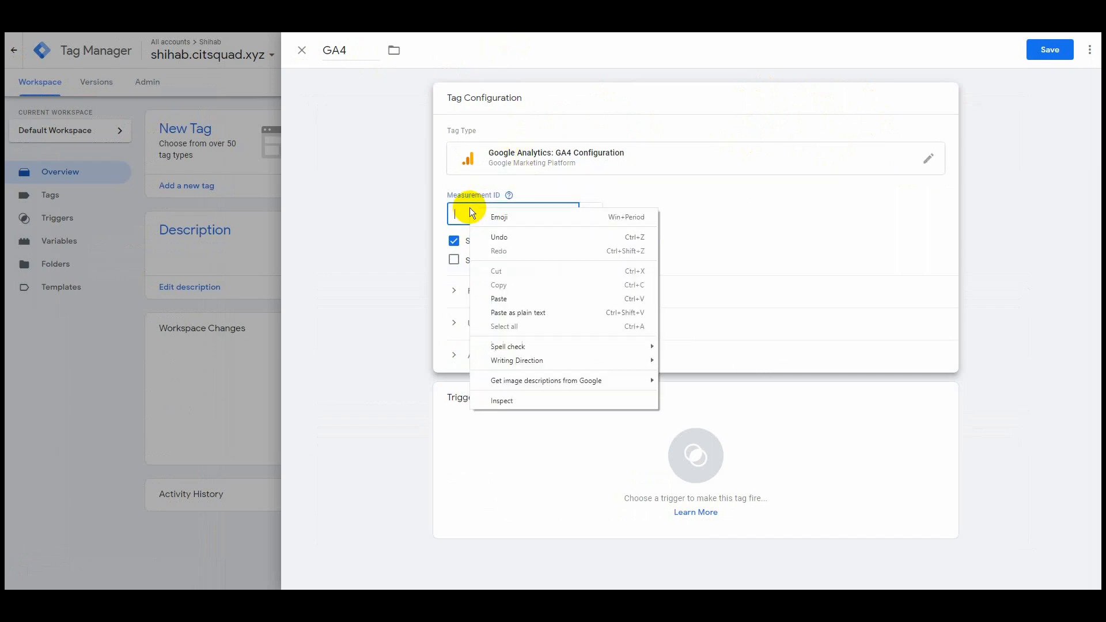
pyautogui.click(507, 299)
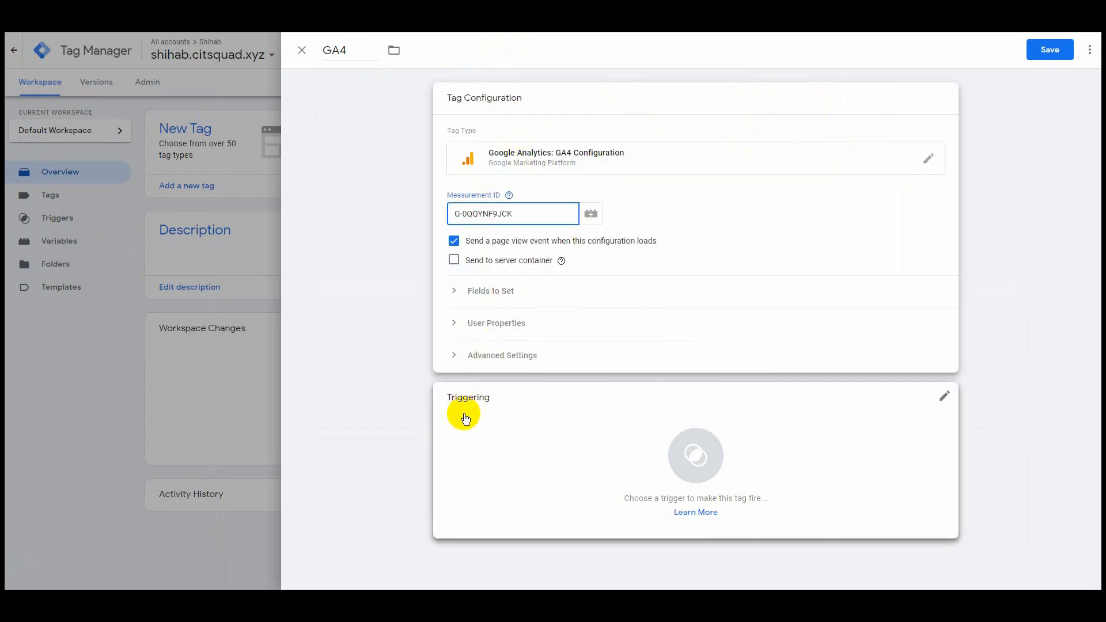
# Set the GA4 tag to fire on the All Pages trigger and save the tag
pyautogui.click(586, 410)
pyautogui.click(301, 102)
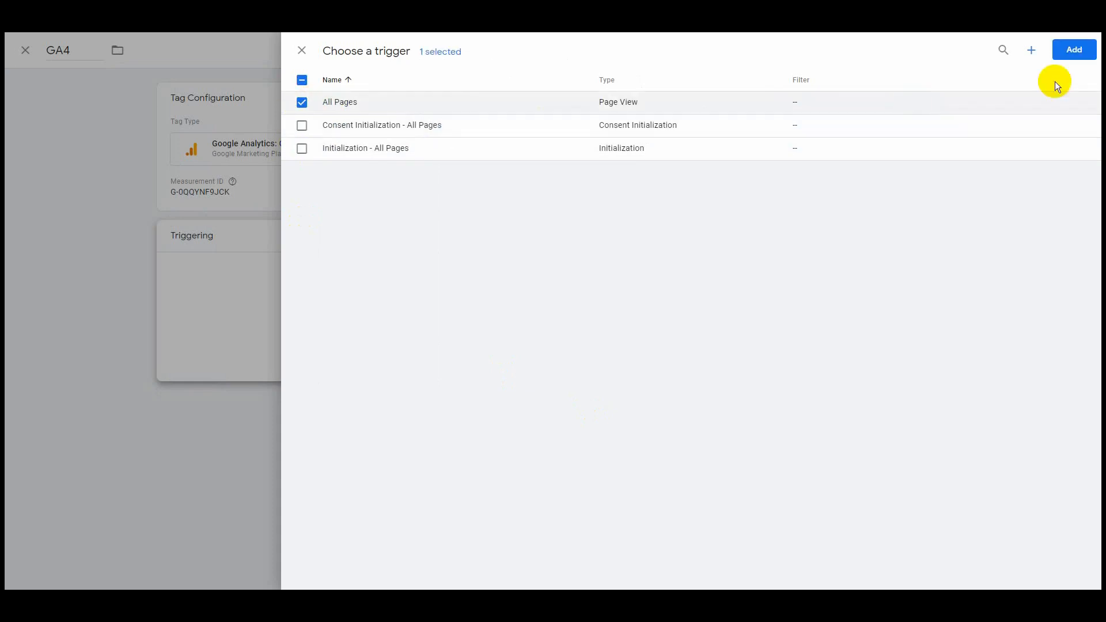
pyautogui.click(1074, 50)
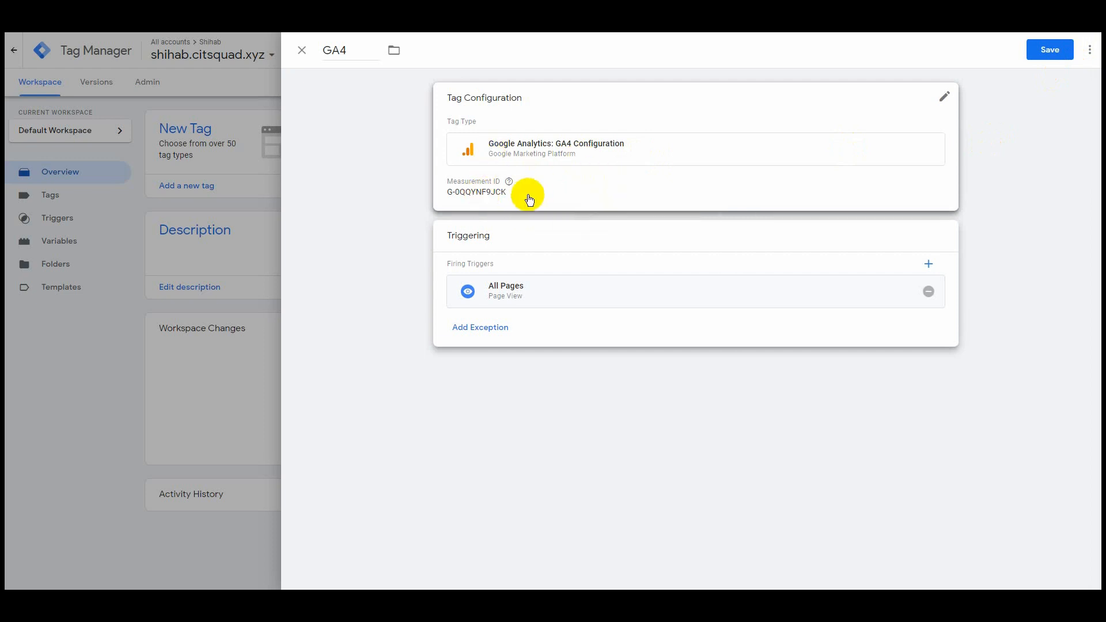
pyautogui.click(1052, 50)
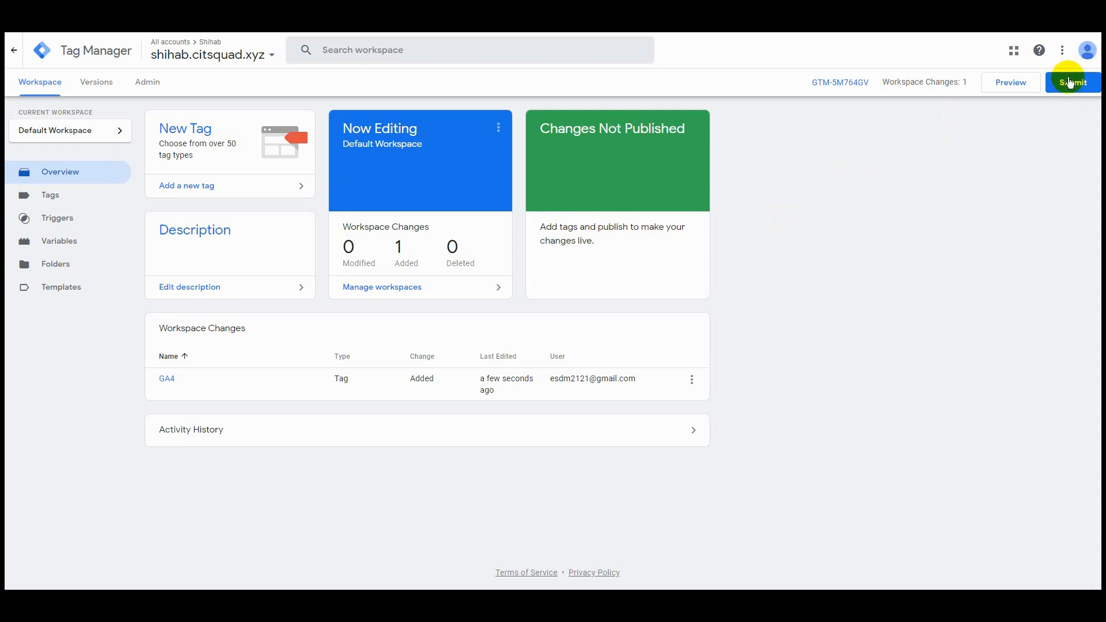
# Submit and publish the workspace changes to the Live environment, skipping the version name and description
pyautogui.click(1070, 82)
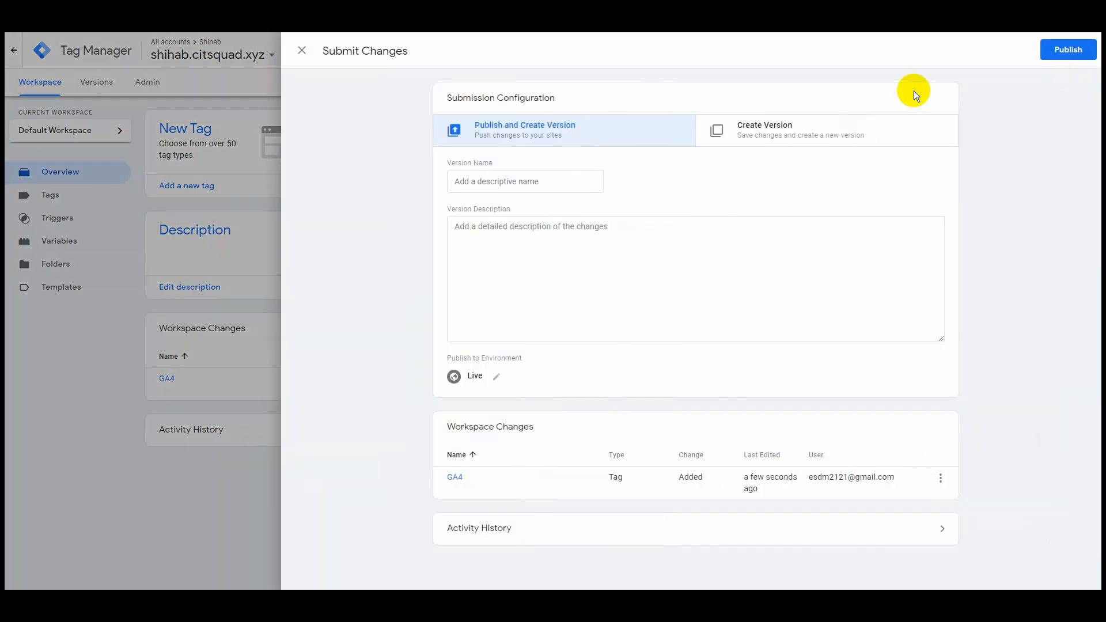
pyautogui.click(1061, 51)
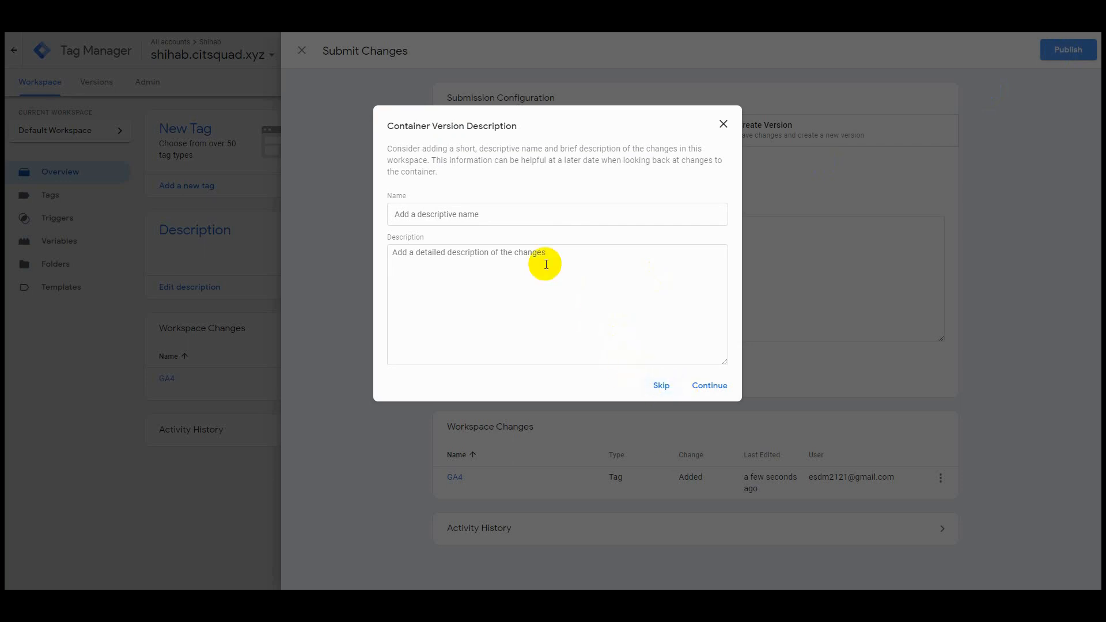
pyautogui.click(658, 387)
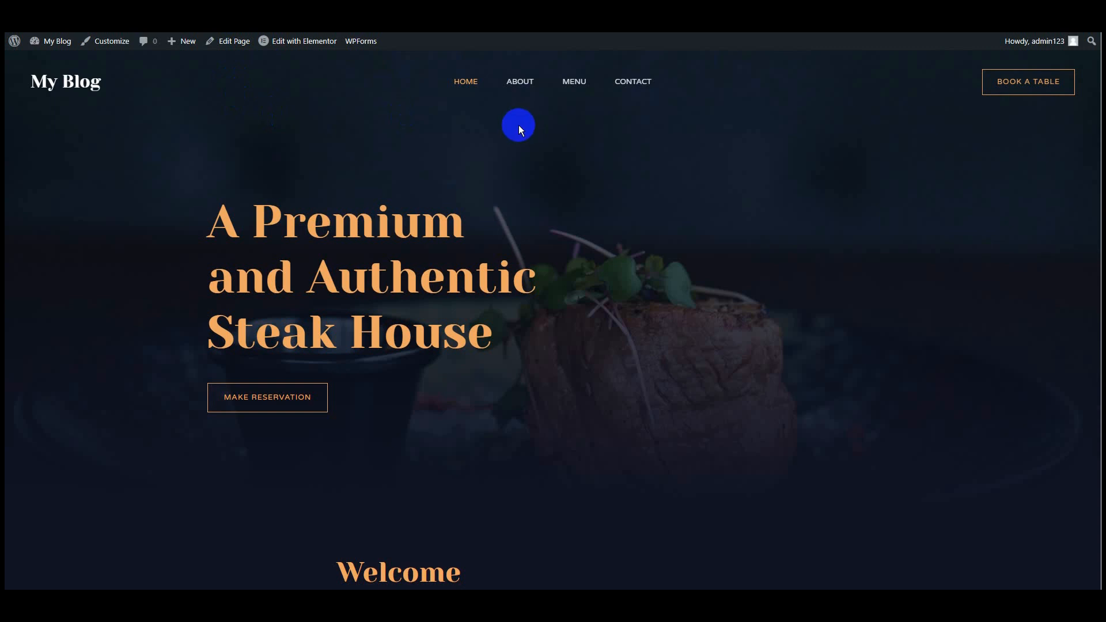
# Reload the website's home page and check its installed tags
pyautogui.click(58, 39)
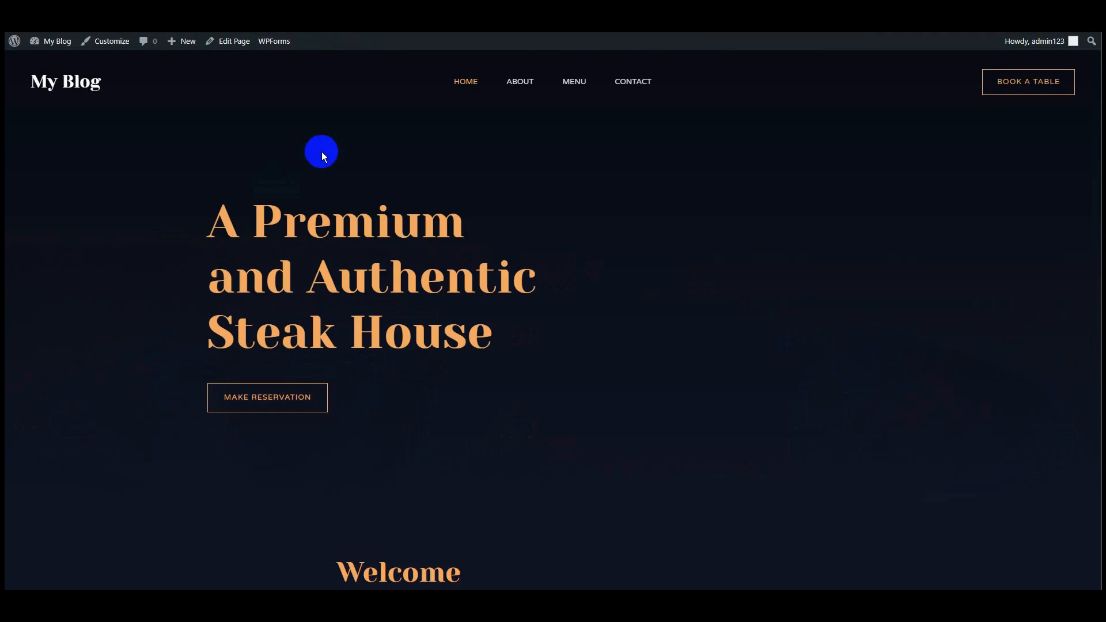
pyautogui.click(1044, 32)
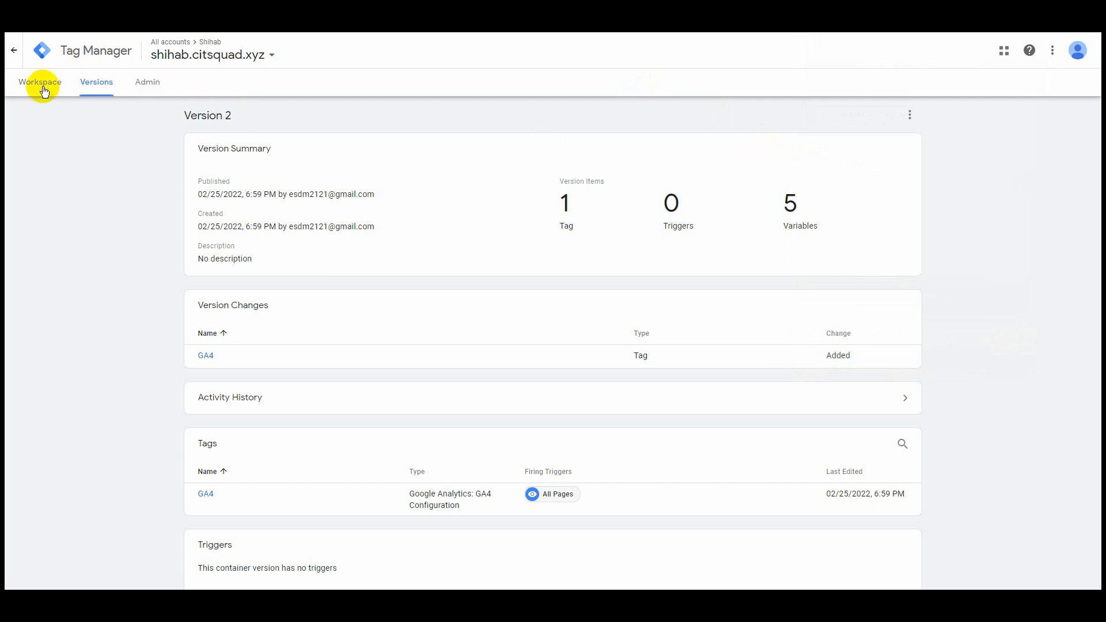
# Go back to the list of all accounts in Tag Manager and reopen the website's container workspace
pyautogui.click(14, 50)
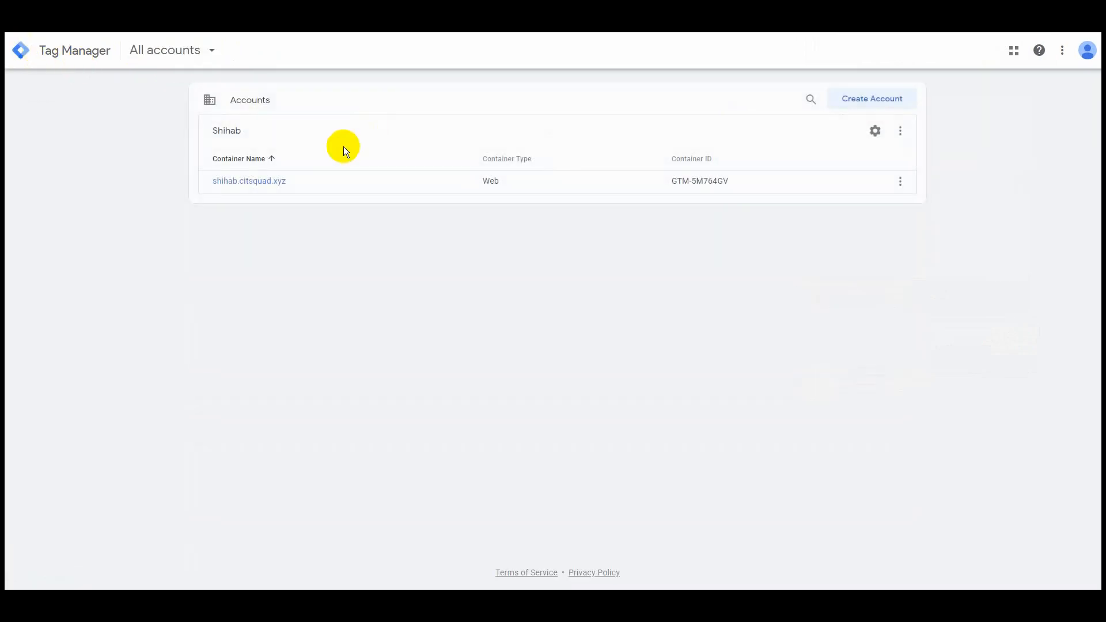
pyautogui.click(264, 180)
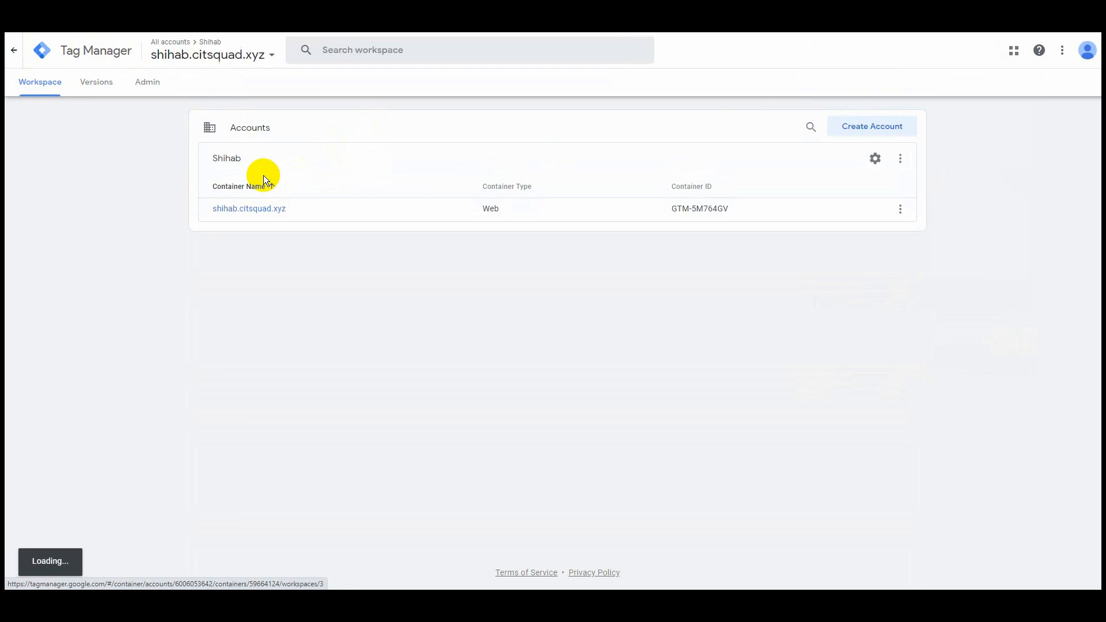